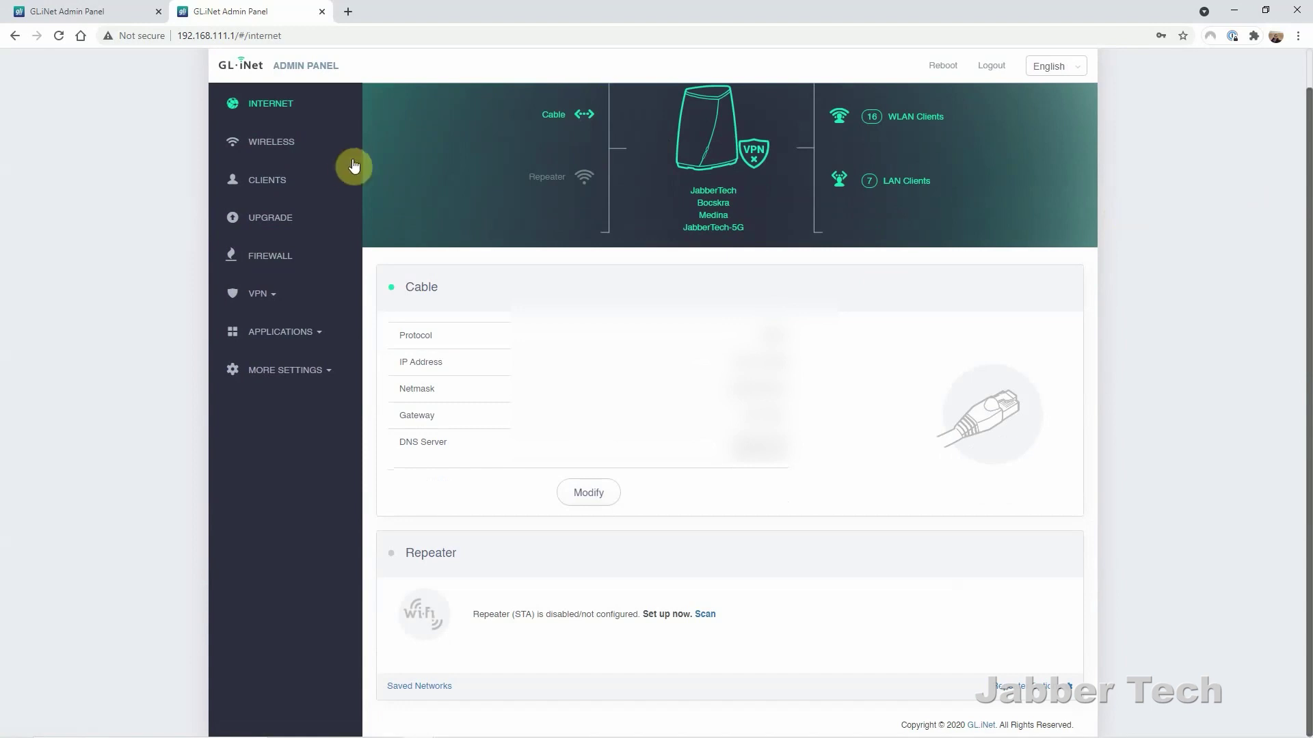
Examine the router's Network Mode page and its available mode switch options.
click(293, 377)
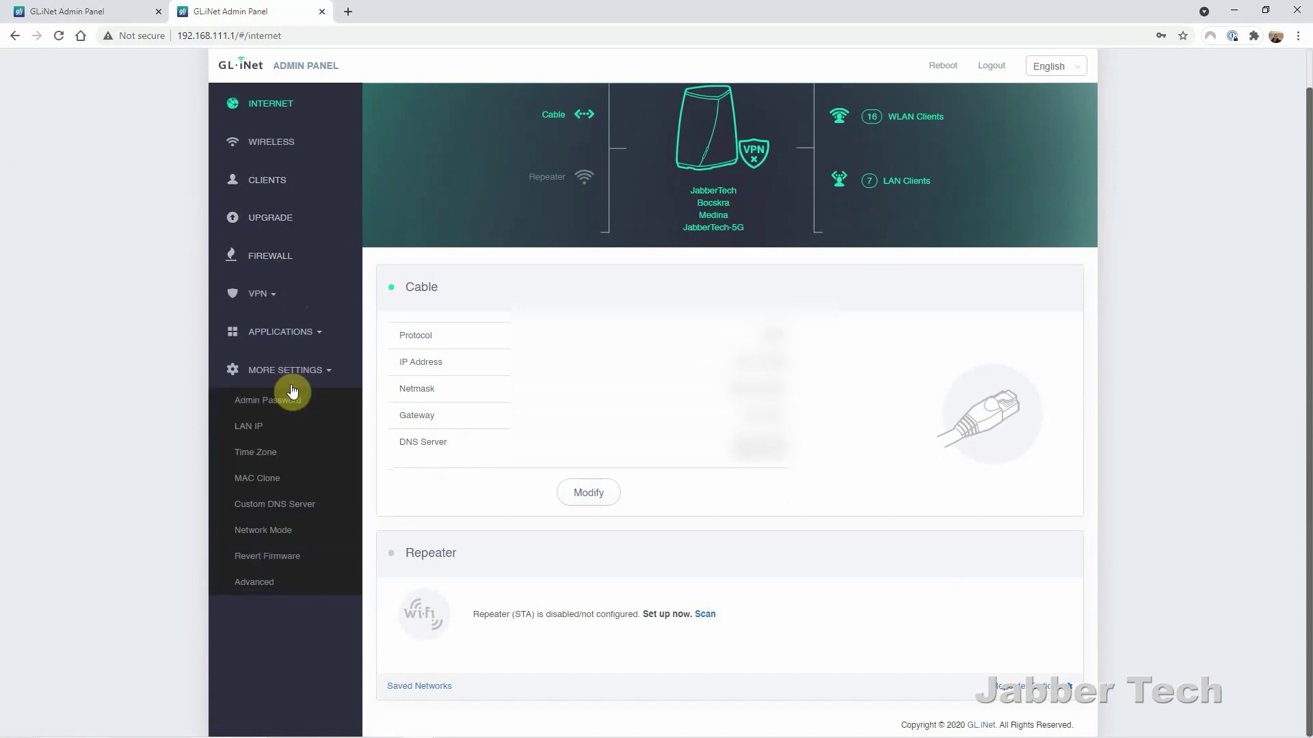
click(303, 536)
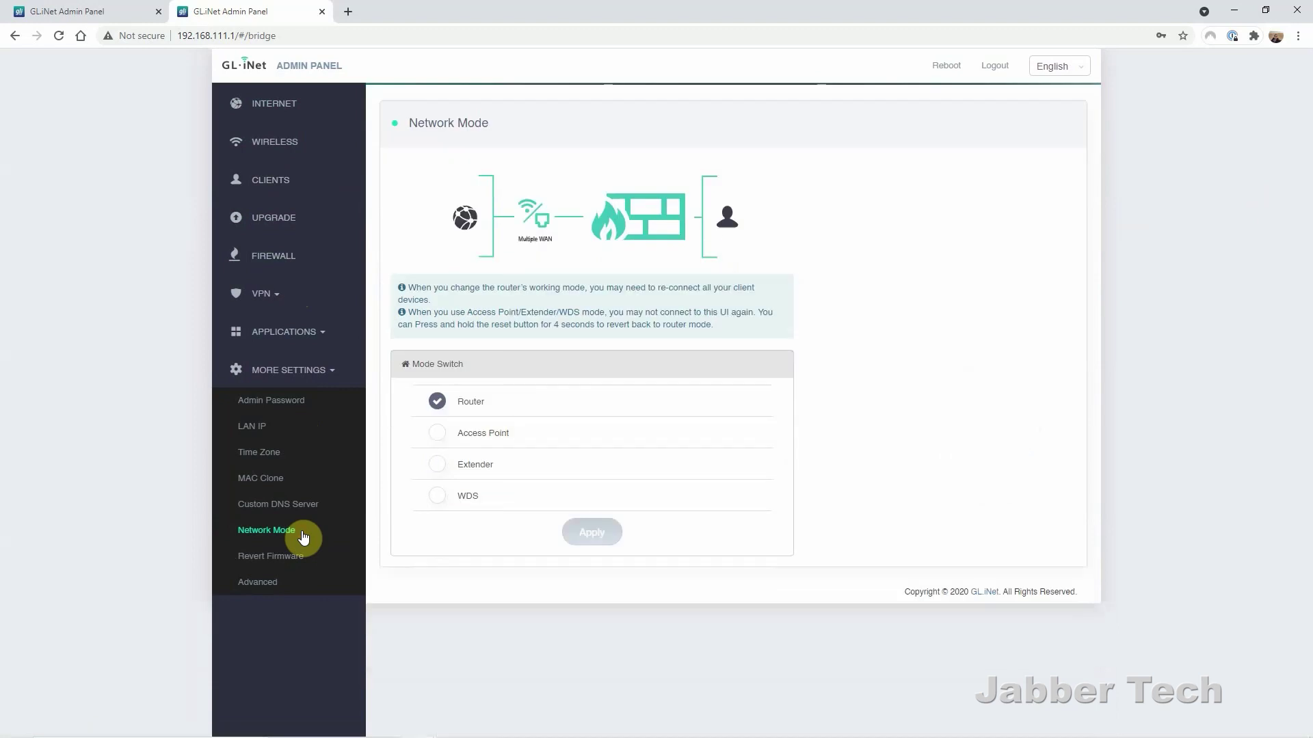
click(309, 341)
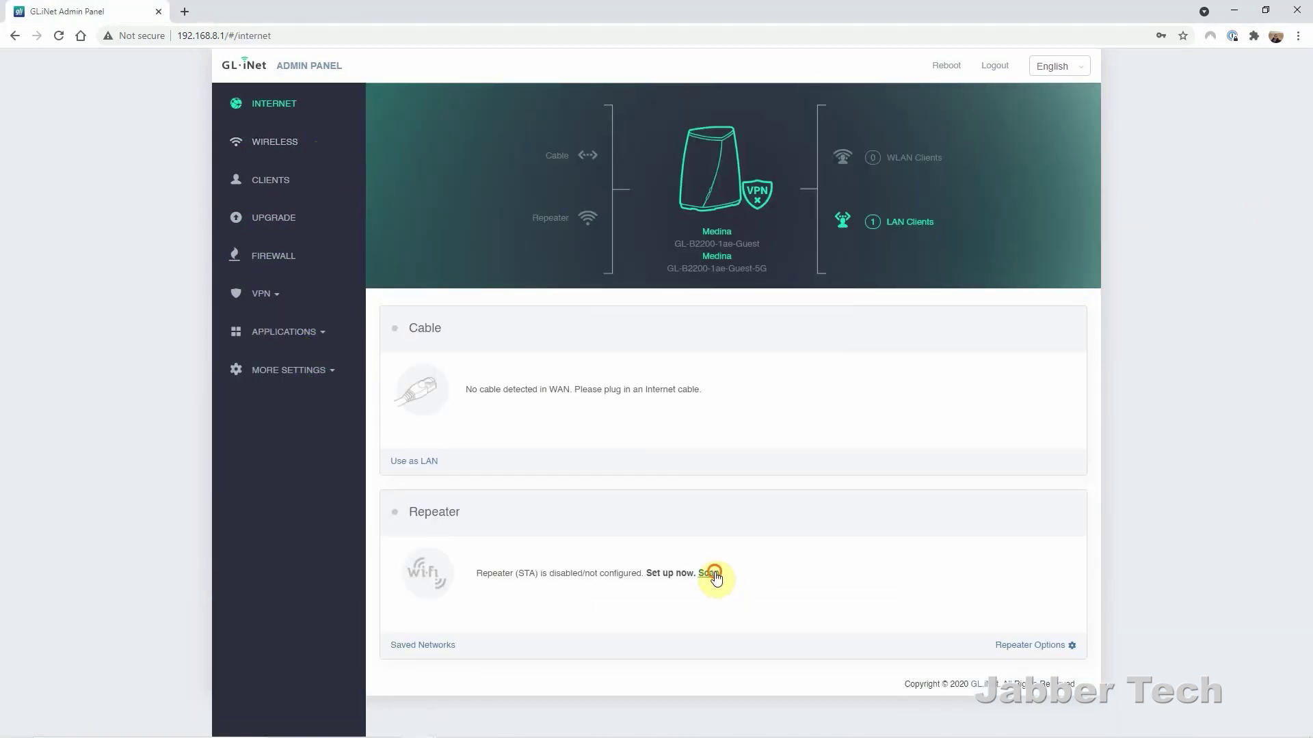
Scan for Wi-Fi networks for the repeater and review the available SSIDs without joining one.
click(711, 573)
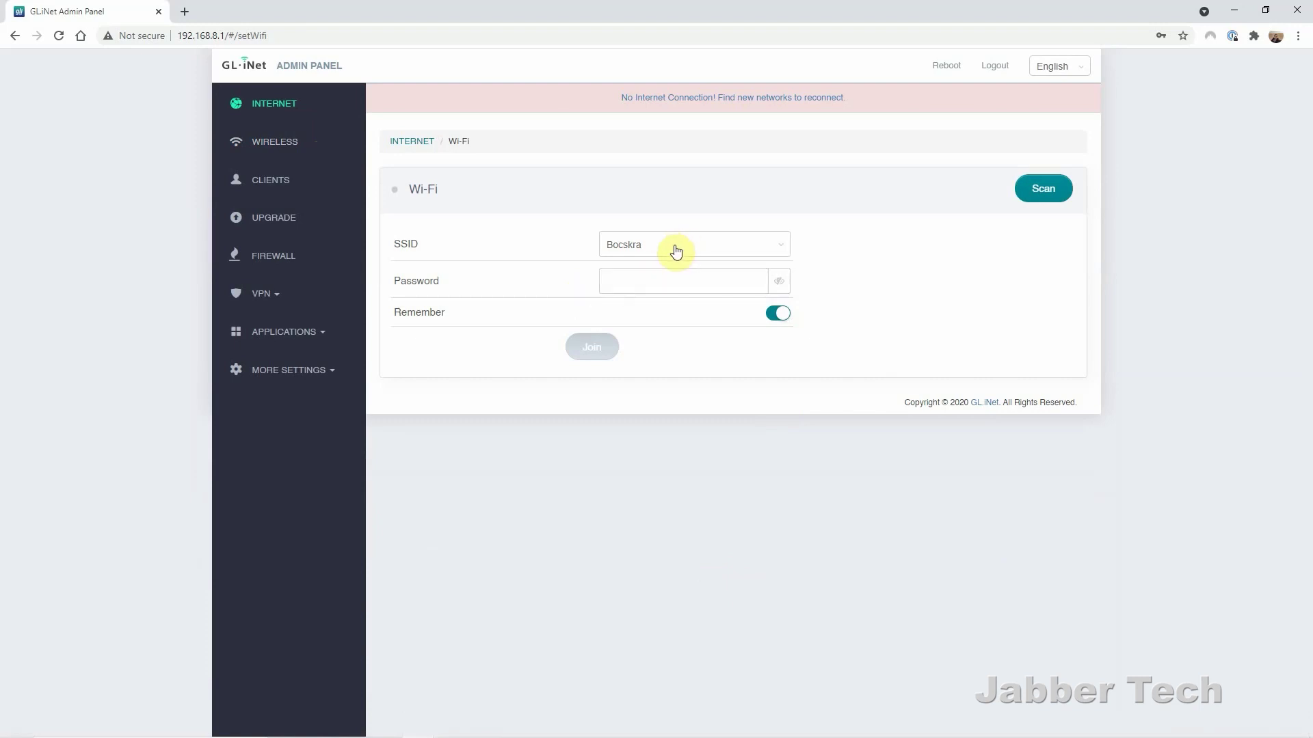
drag(674, 246, 602, 248)
click(602, 253)
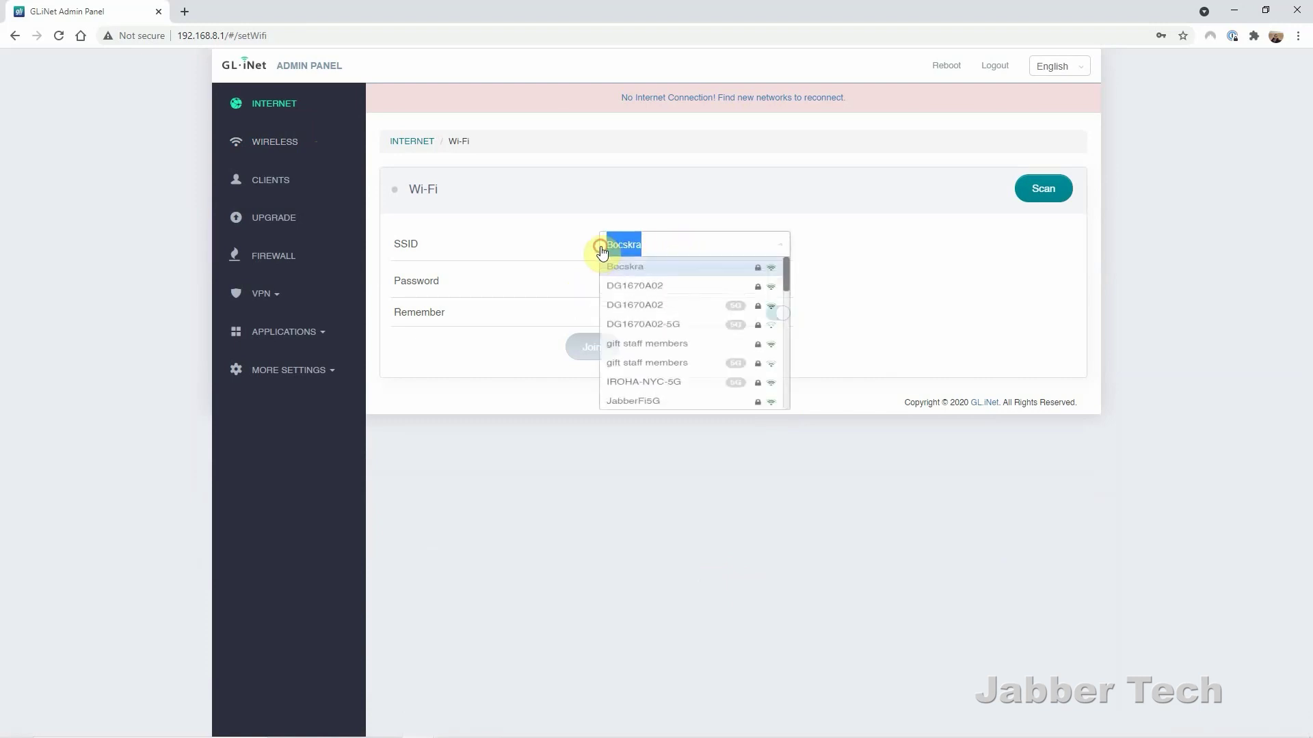
click(990, 439)
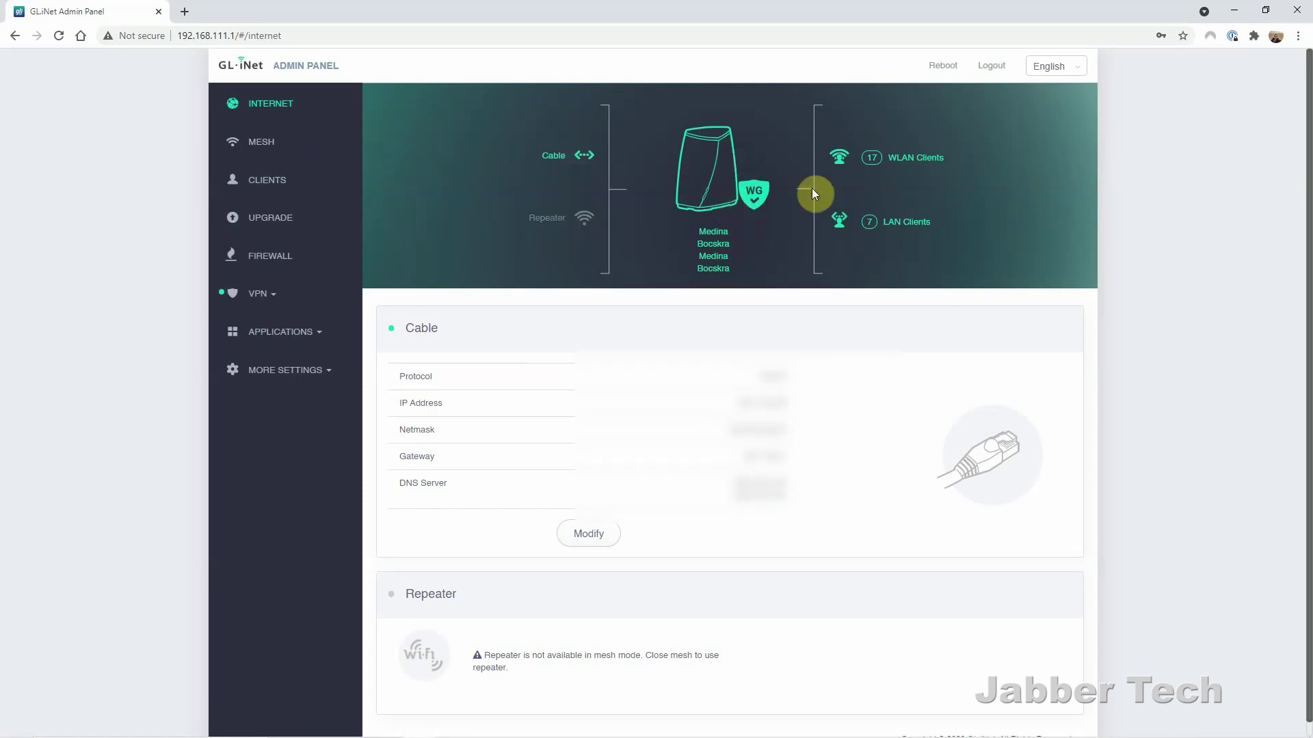
Review the connected wired, 2.4G and 5G clients and the mesh node each one uses.
click(896, 159)
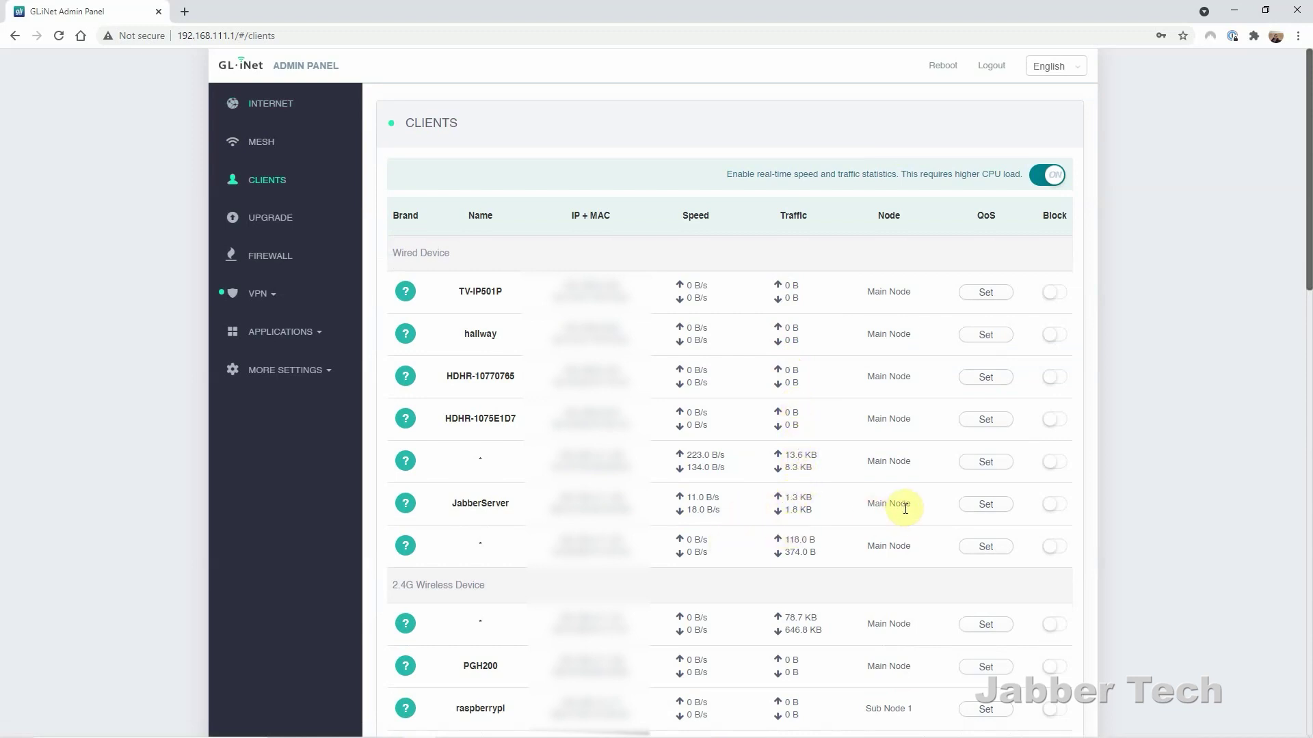
scroll(906, 508, down, 2)
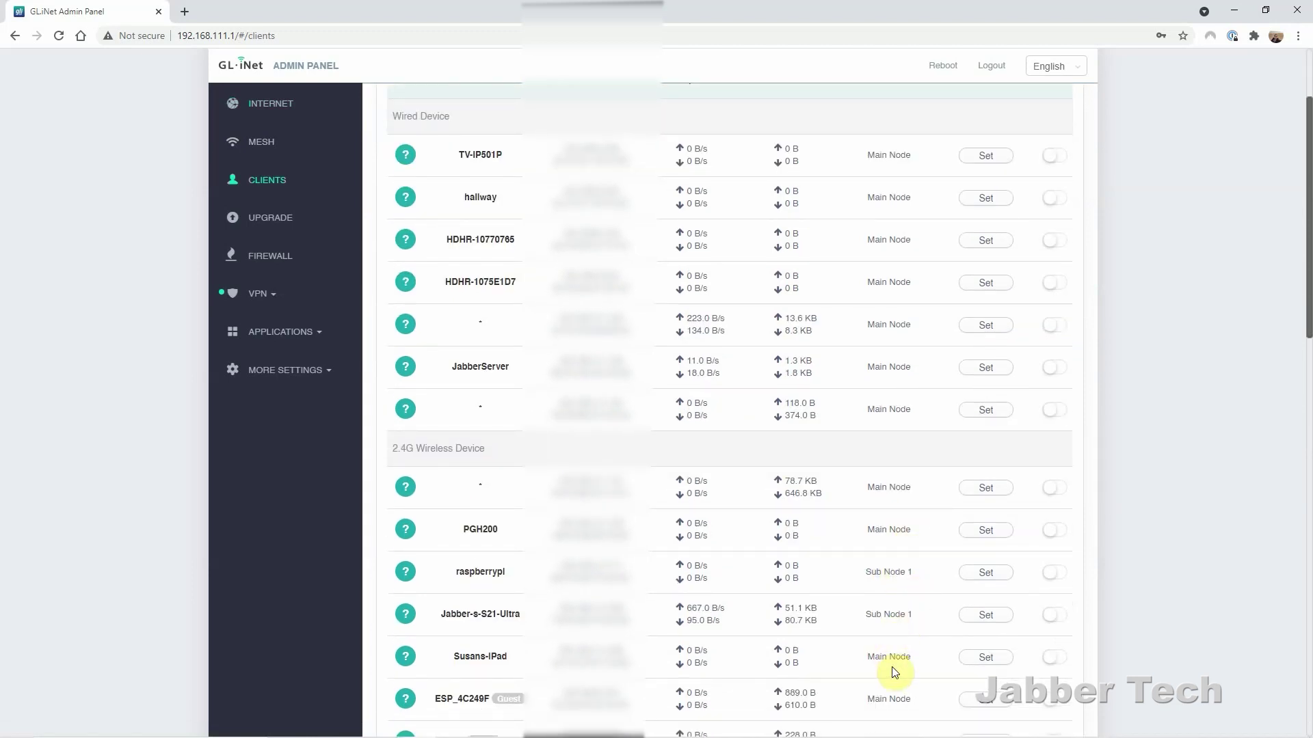
scroll(894, 673, down, 5)
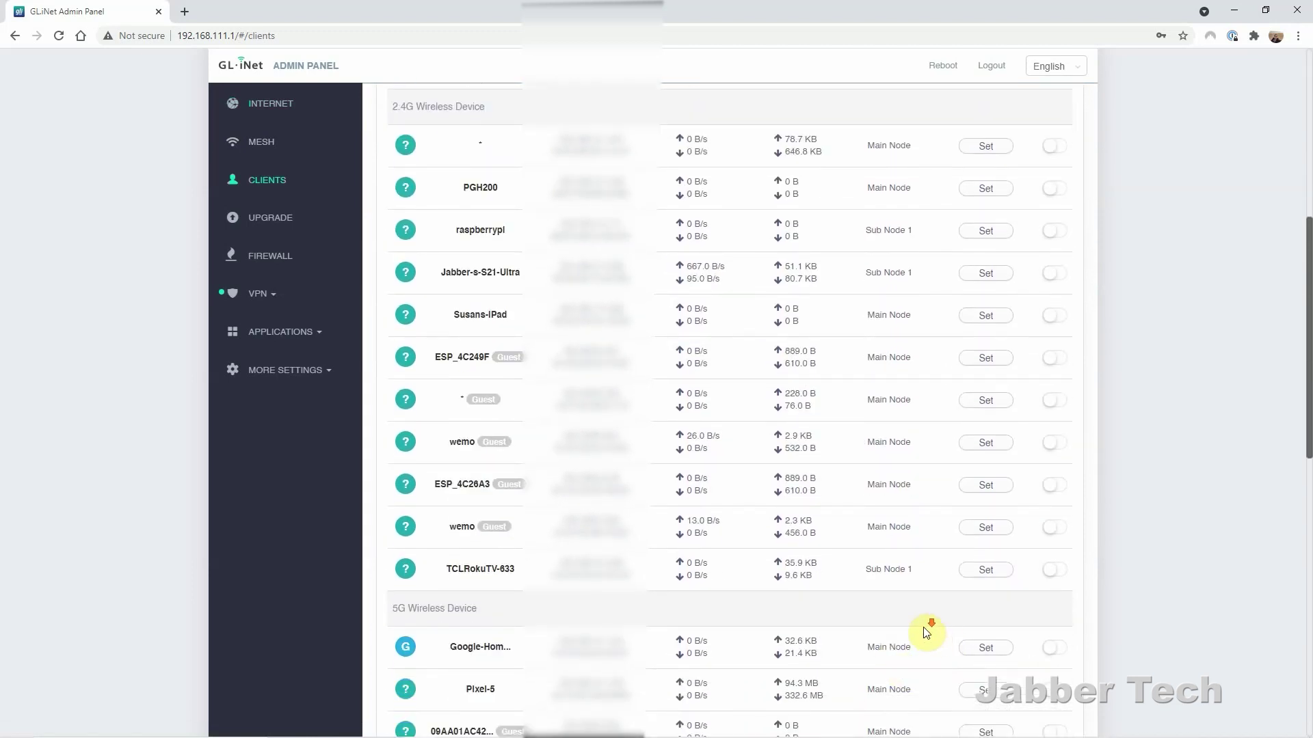
Examine the mesh settings, expanding the Sub Node 1 and Main Node client lists and viewing the Guest WiFi configuration.
click(289, 144)
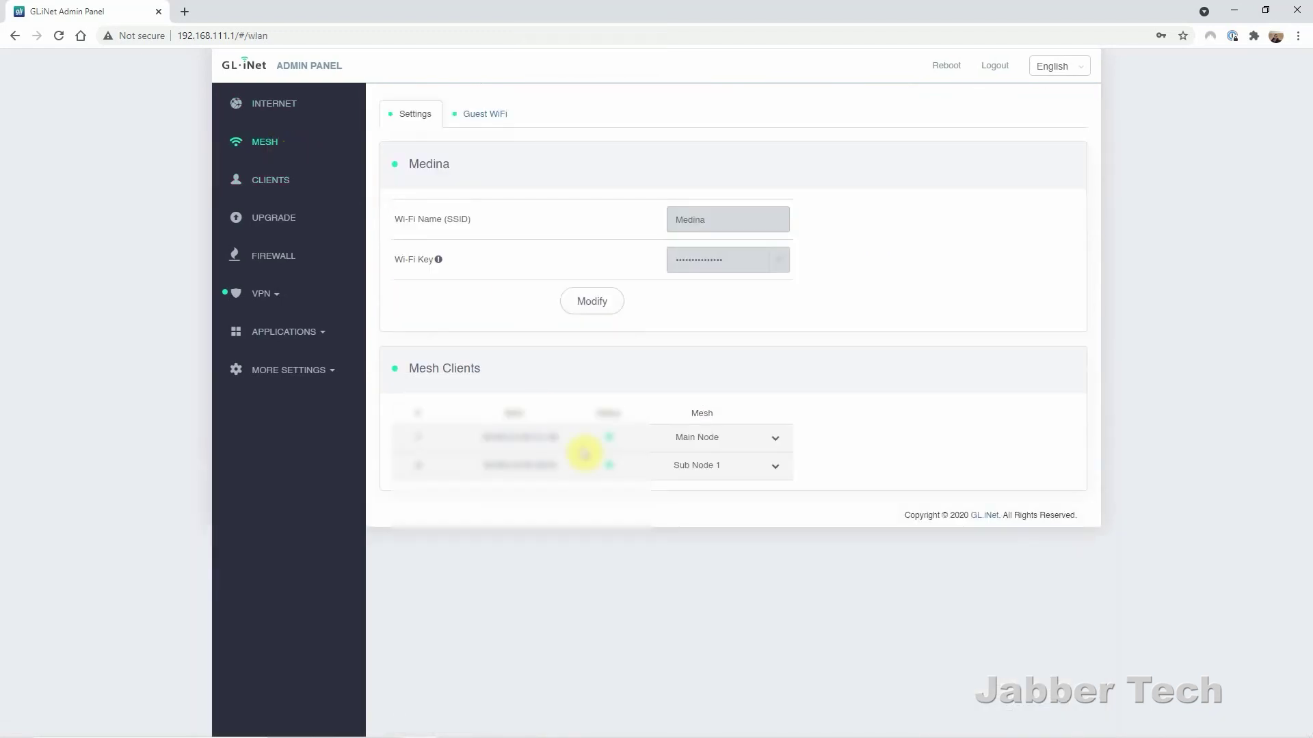
click(767, 471)
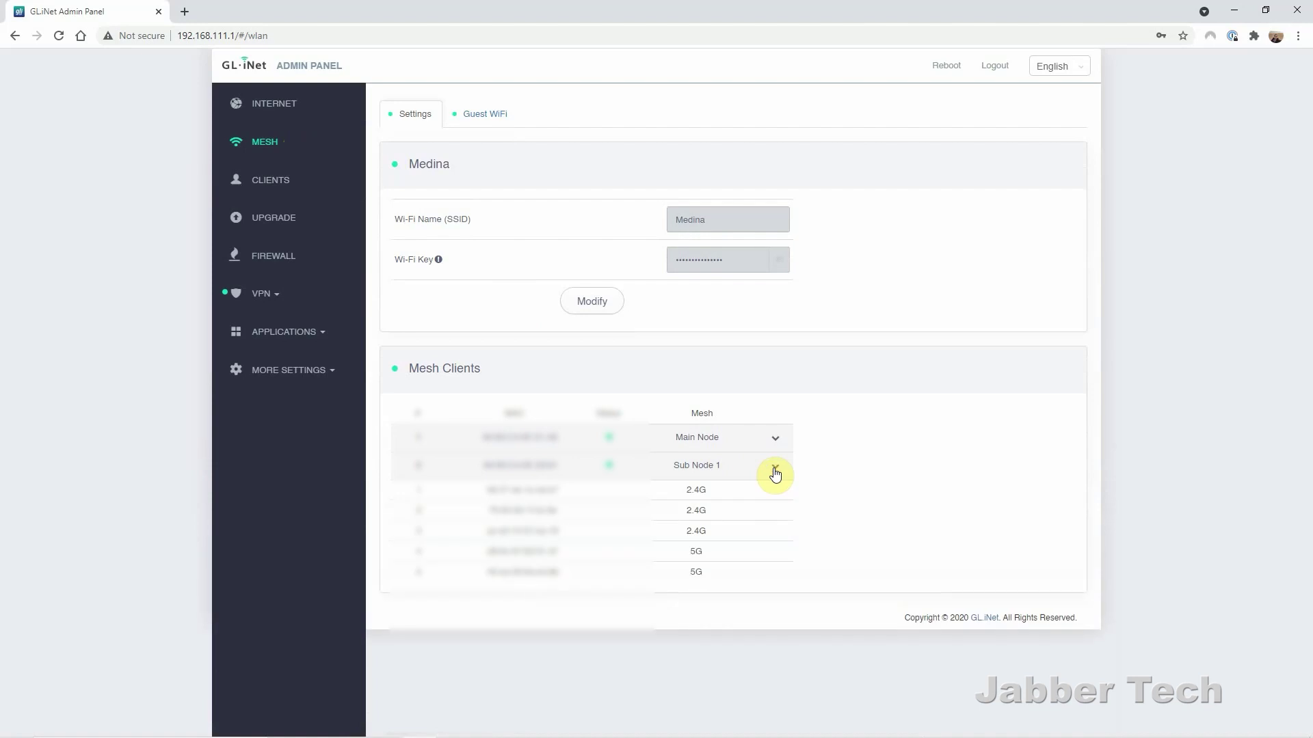
click(775, 437)
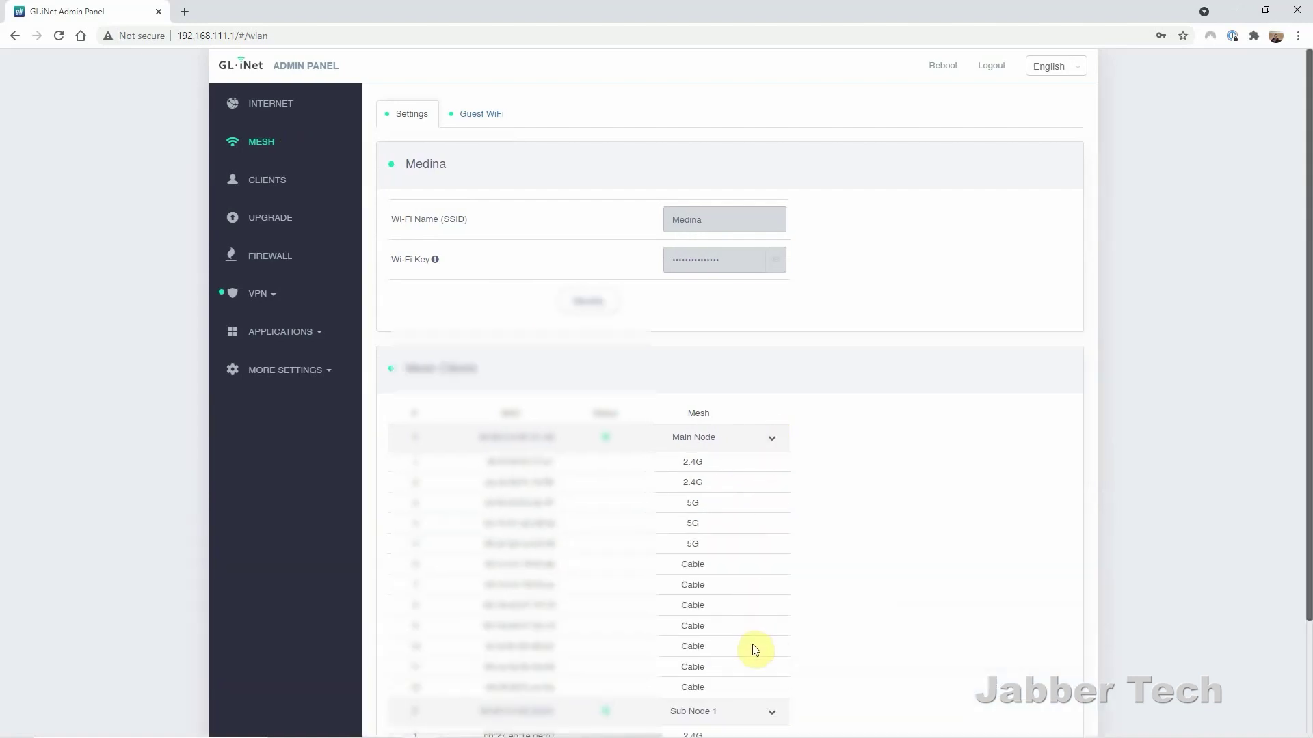
scroll(754, 648, down, 2)
scroll(755, 646, up, 2)
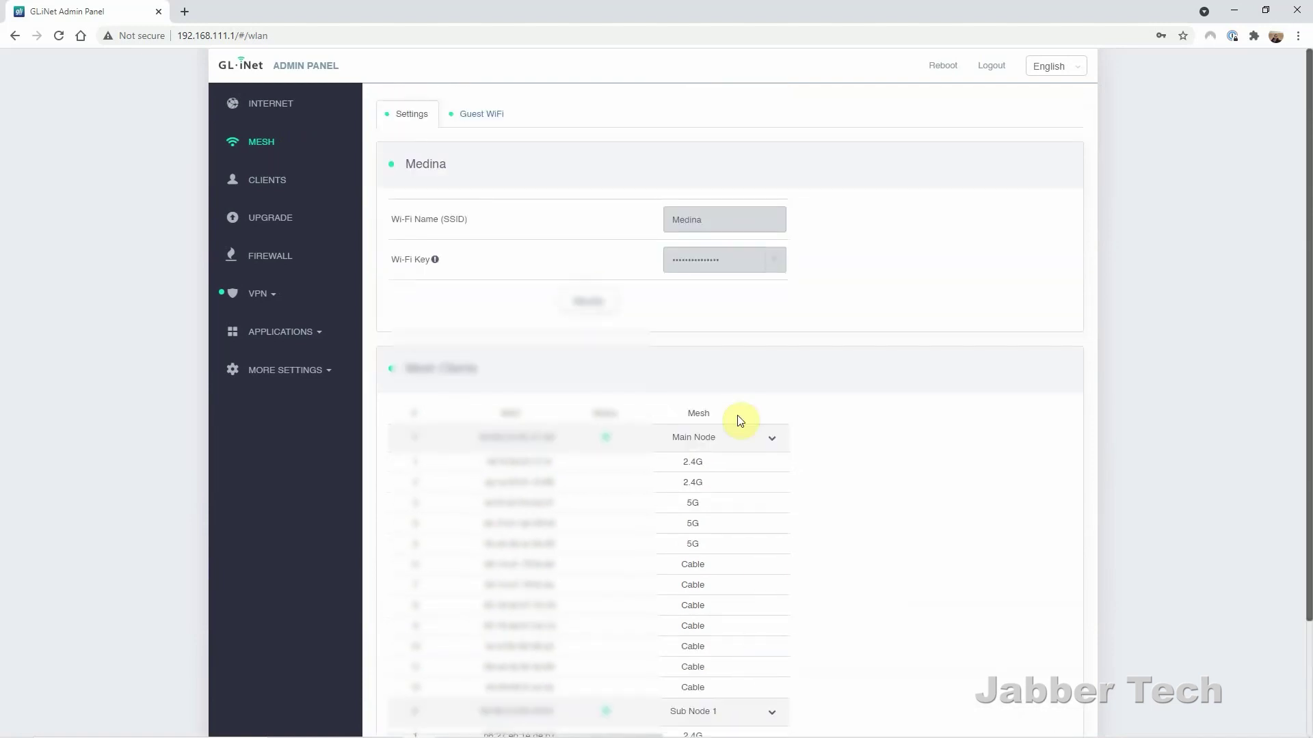
click(497, 121)
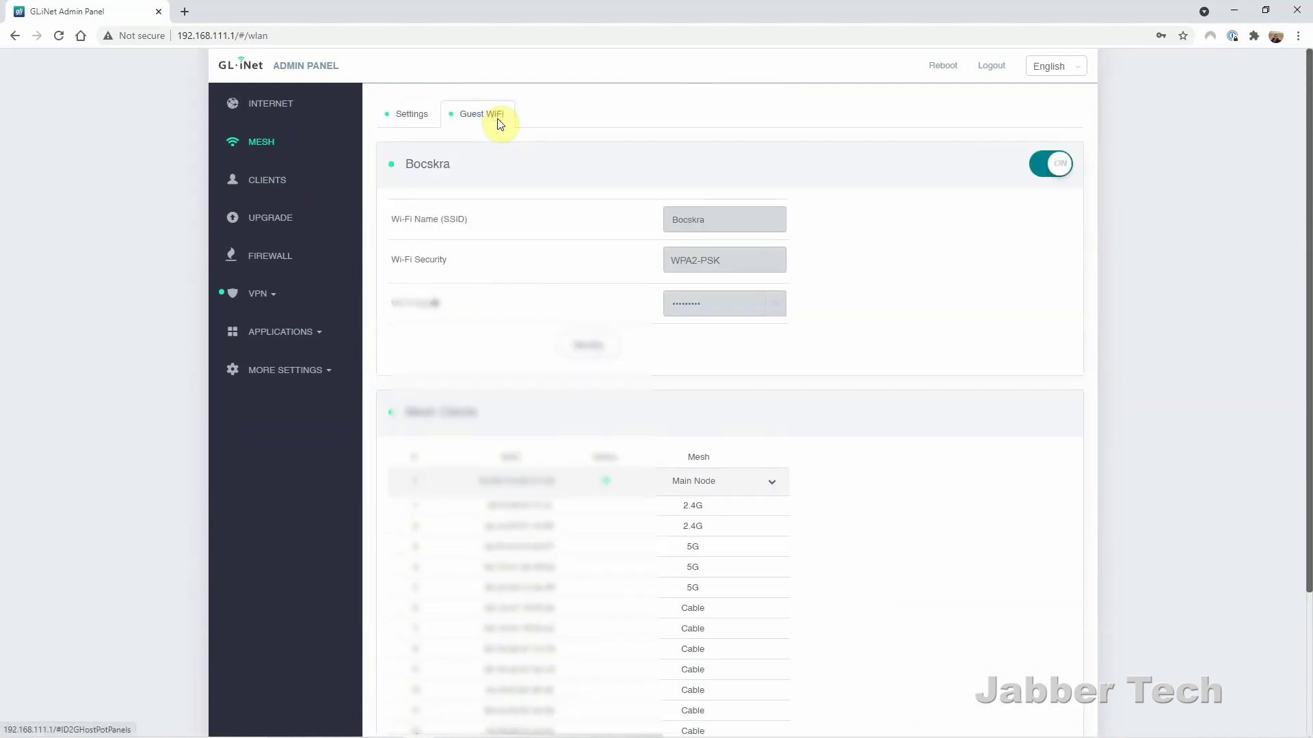
click(420, 116)
Check the firmware versions for online upgrade and view the Auto Upgrade options.
click(292, 228)
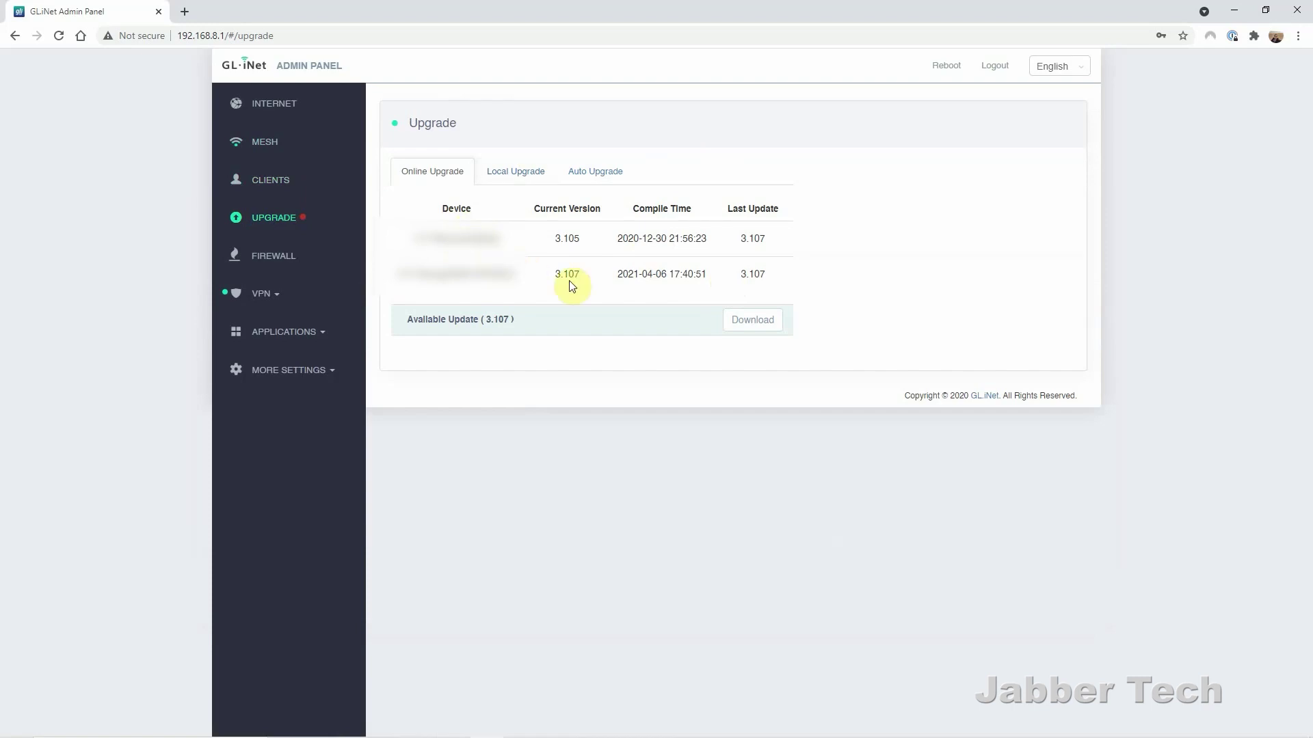
click(593, 180)
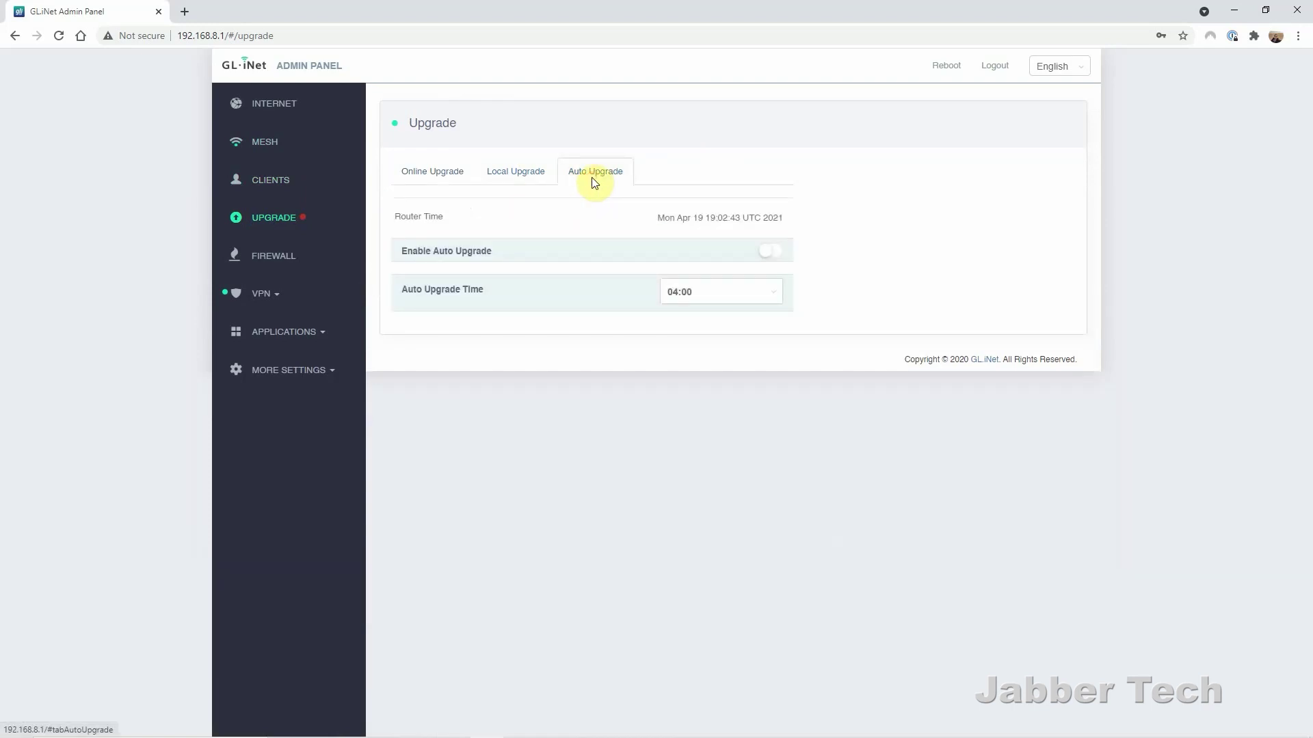
Review the firewall's Port Forwards, Open Ports on Router and DMZ settings.
click(285, 257)
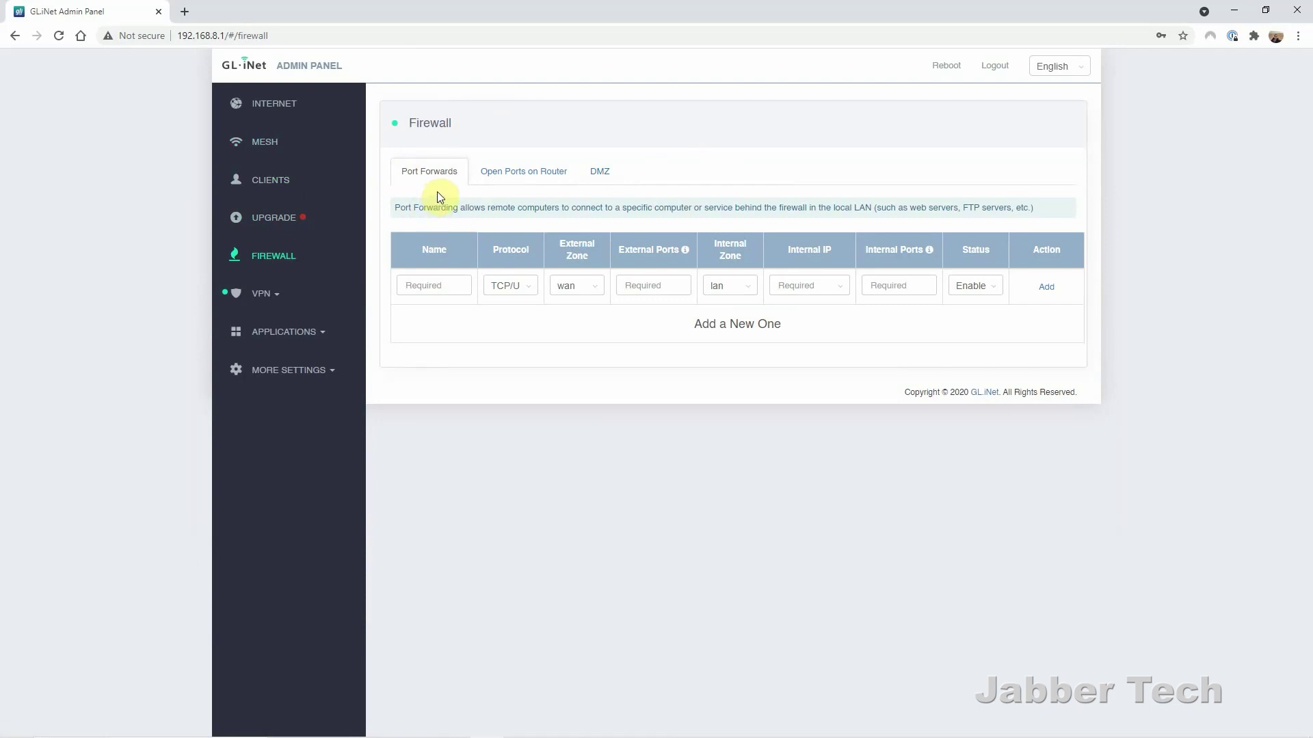
click(511, 181)
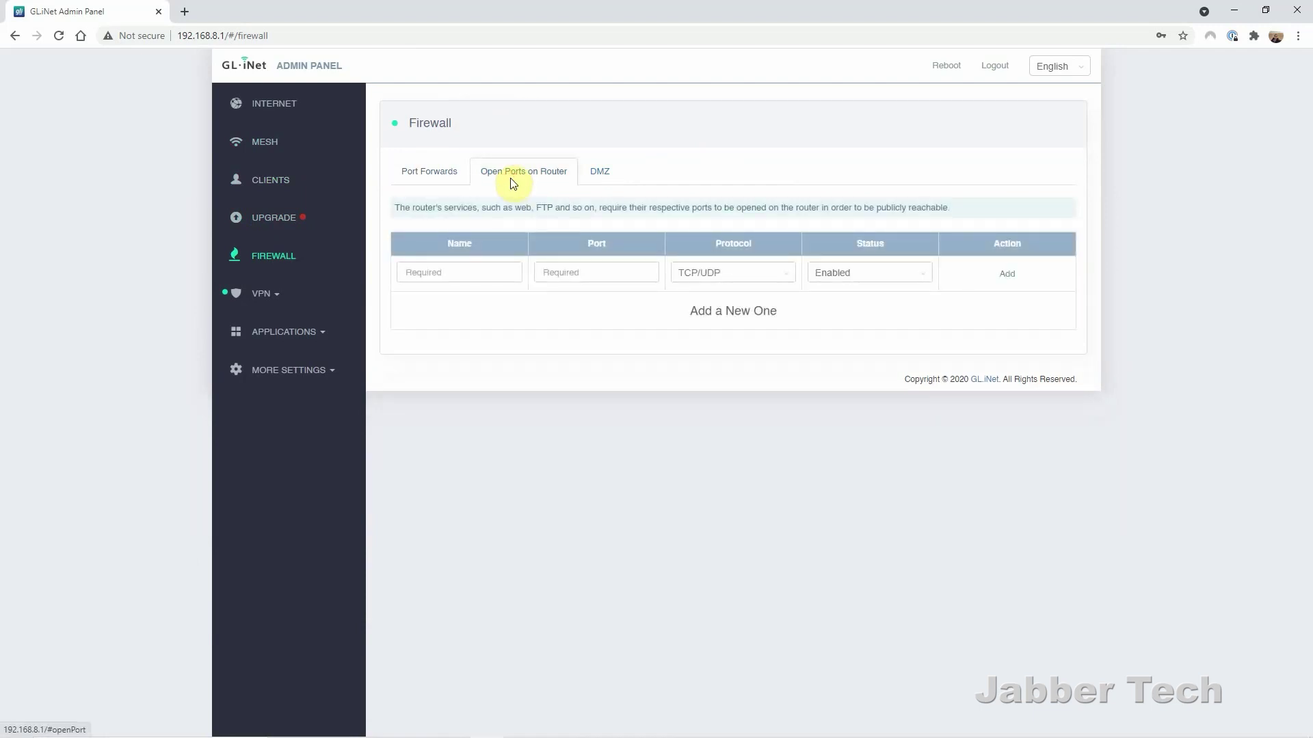
click(599, 176)
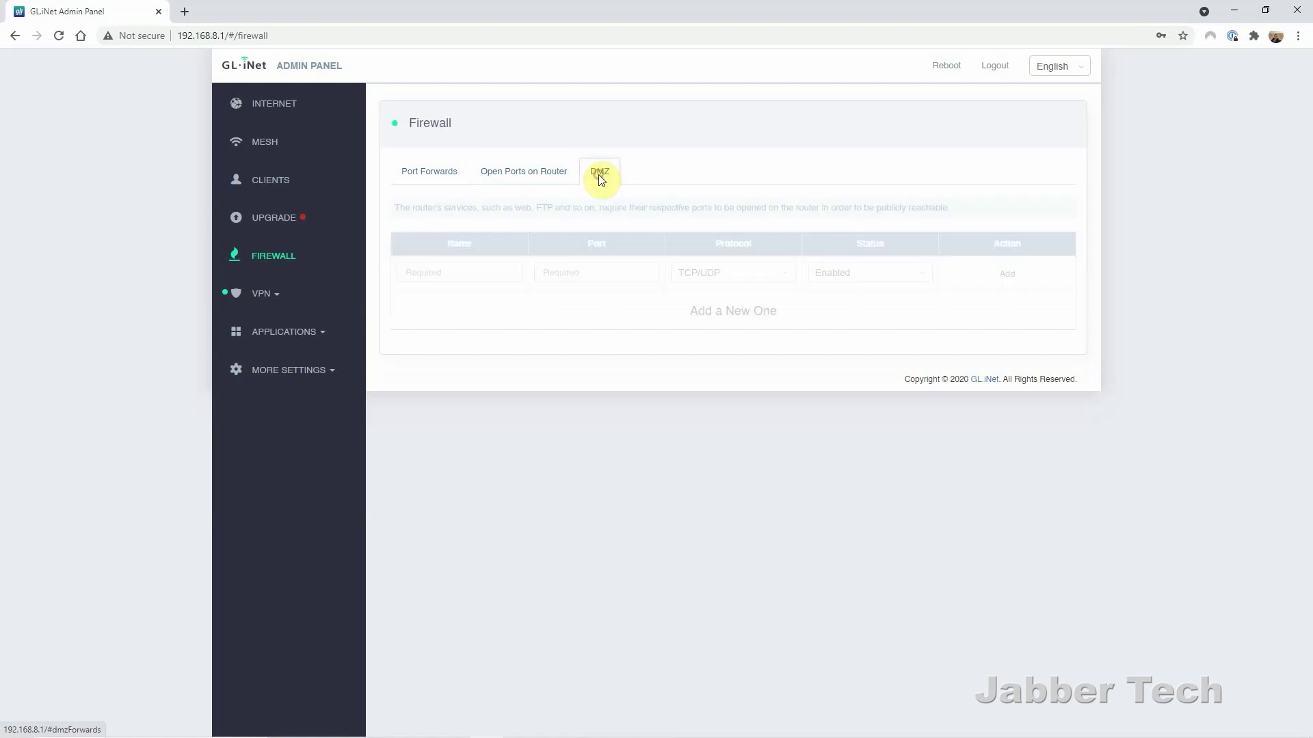
Look through the router's OpenVPN and WireGuard client and server pages.
click(274, 292)
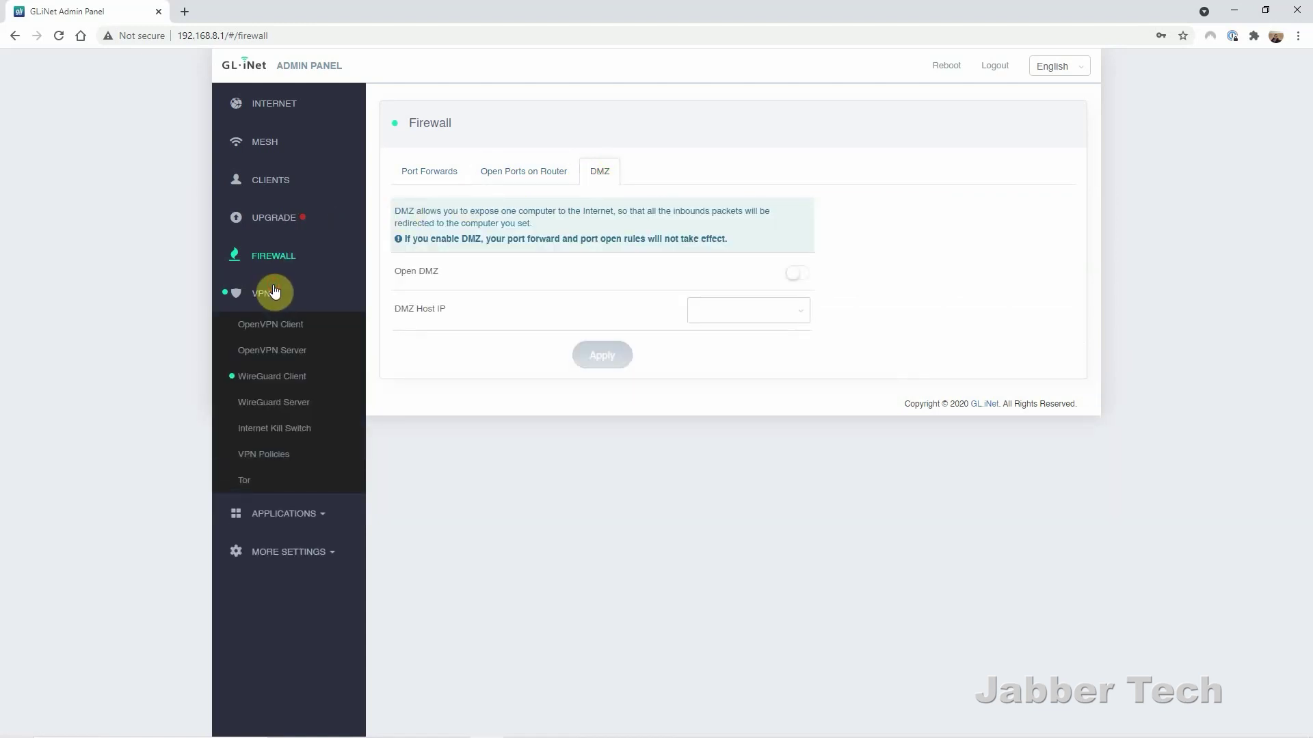
click(304, 336)
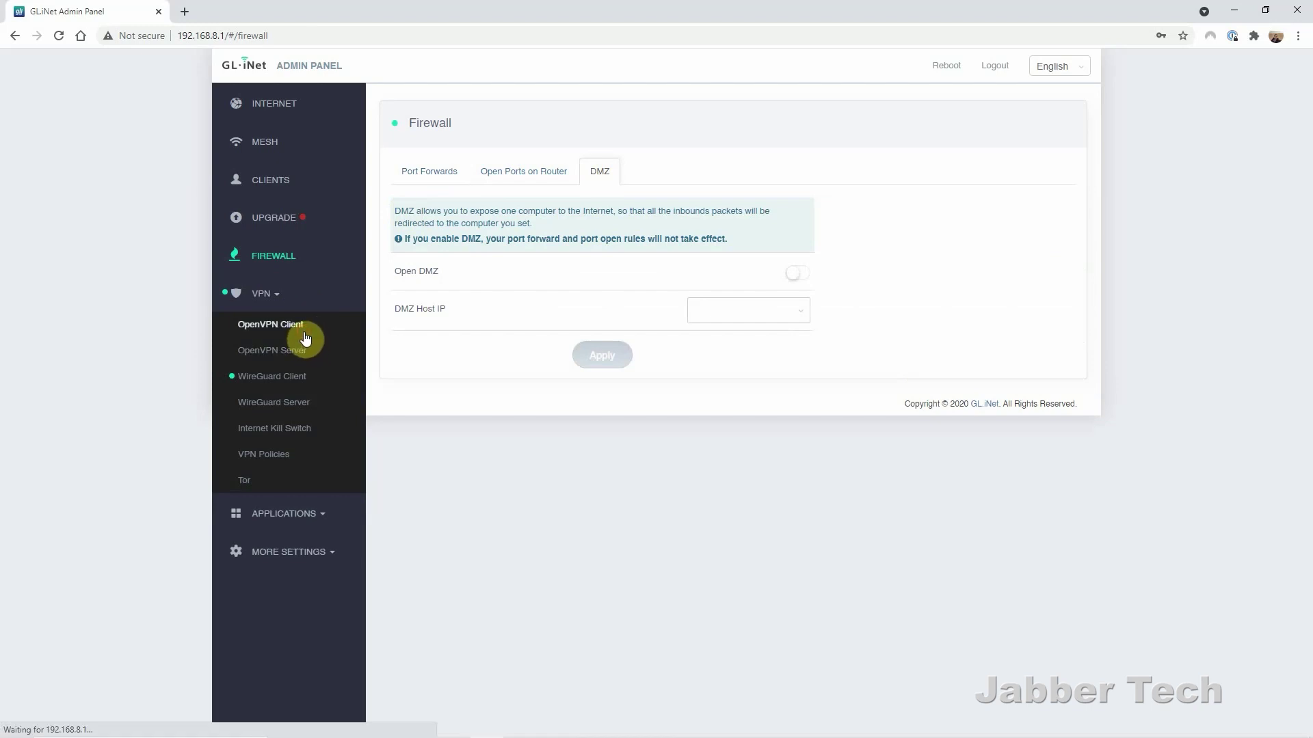
click(294, 378)
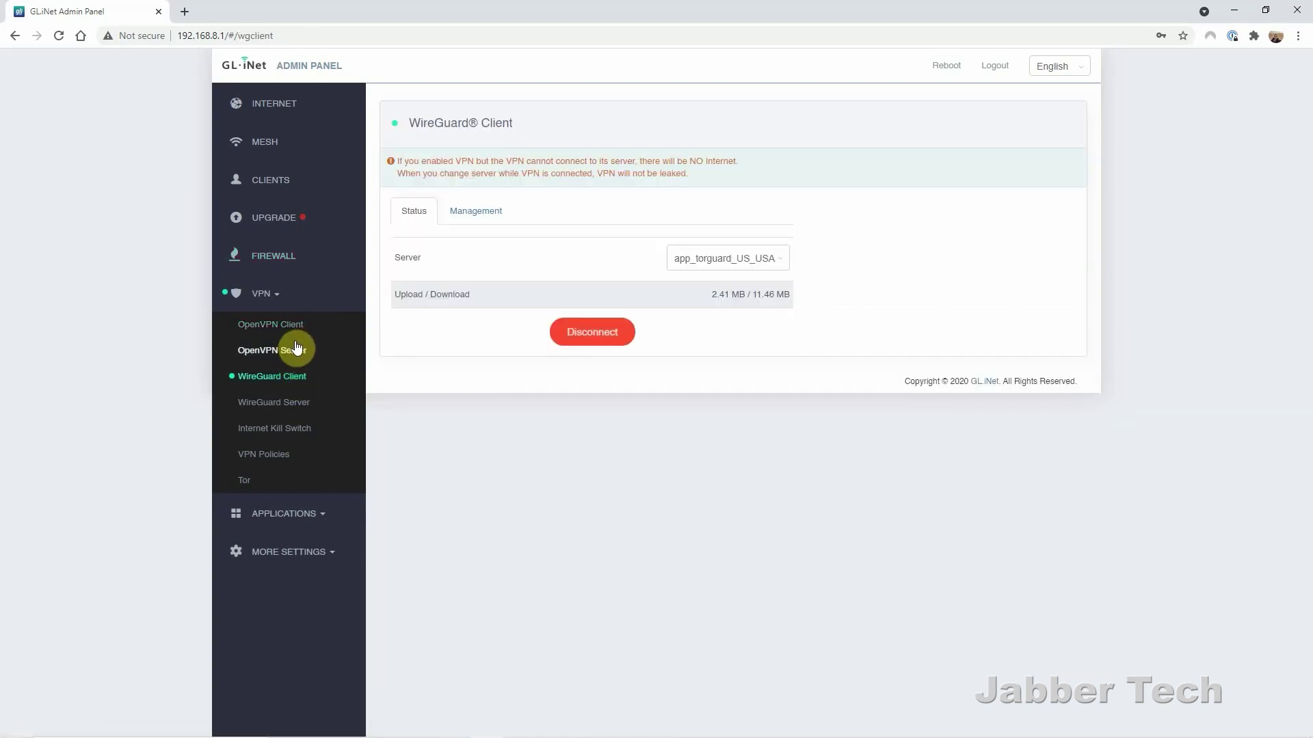
click(298, 350)
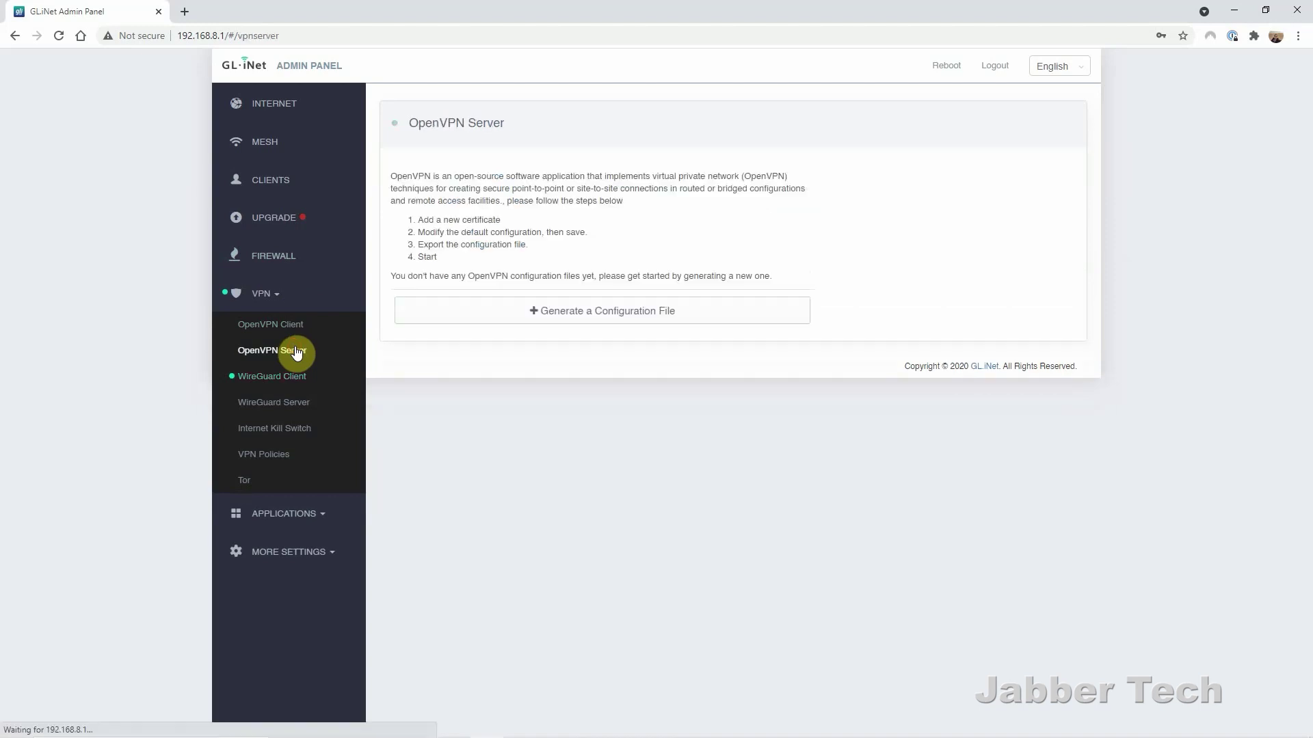
click(302, 412)
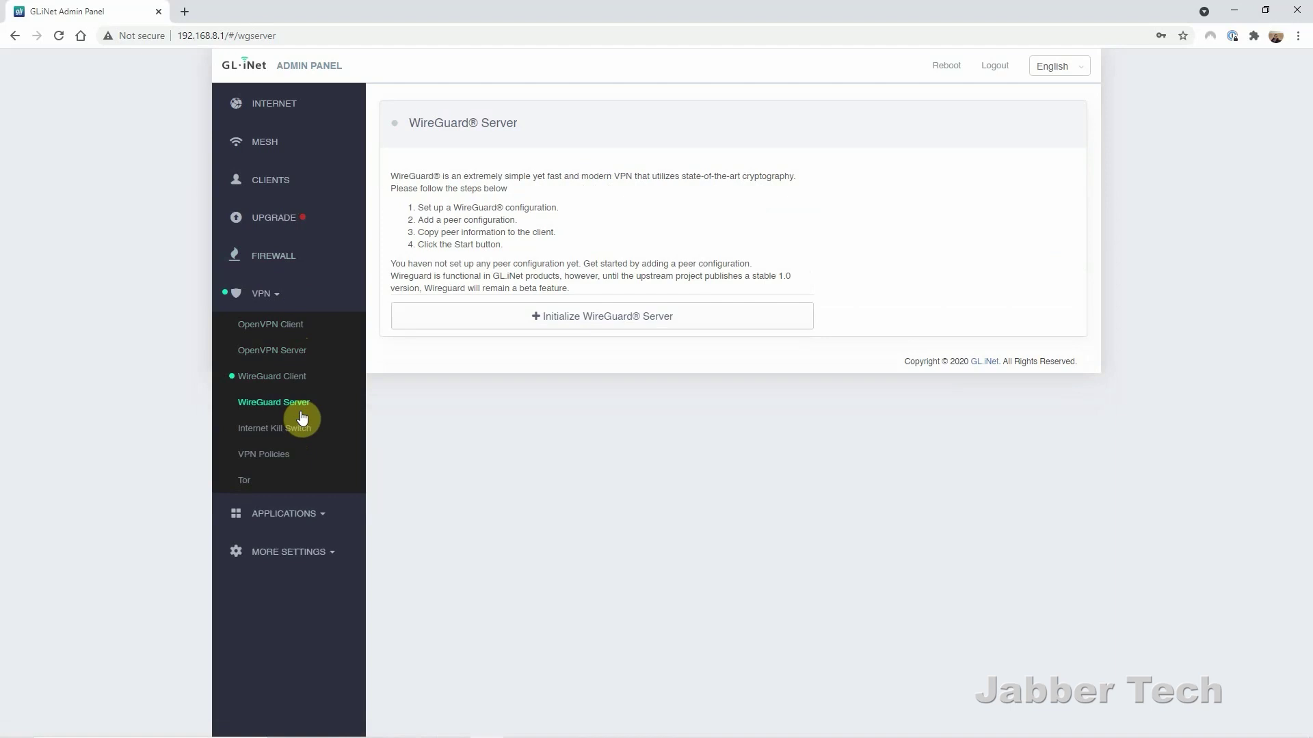
Switch on the Enable option of the Internet Kill Switch without applying it.
click(295, 429)
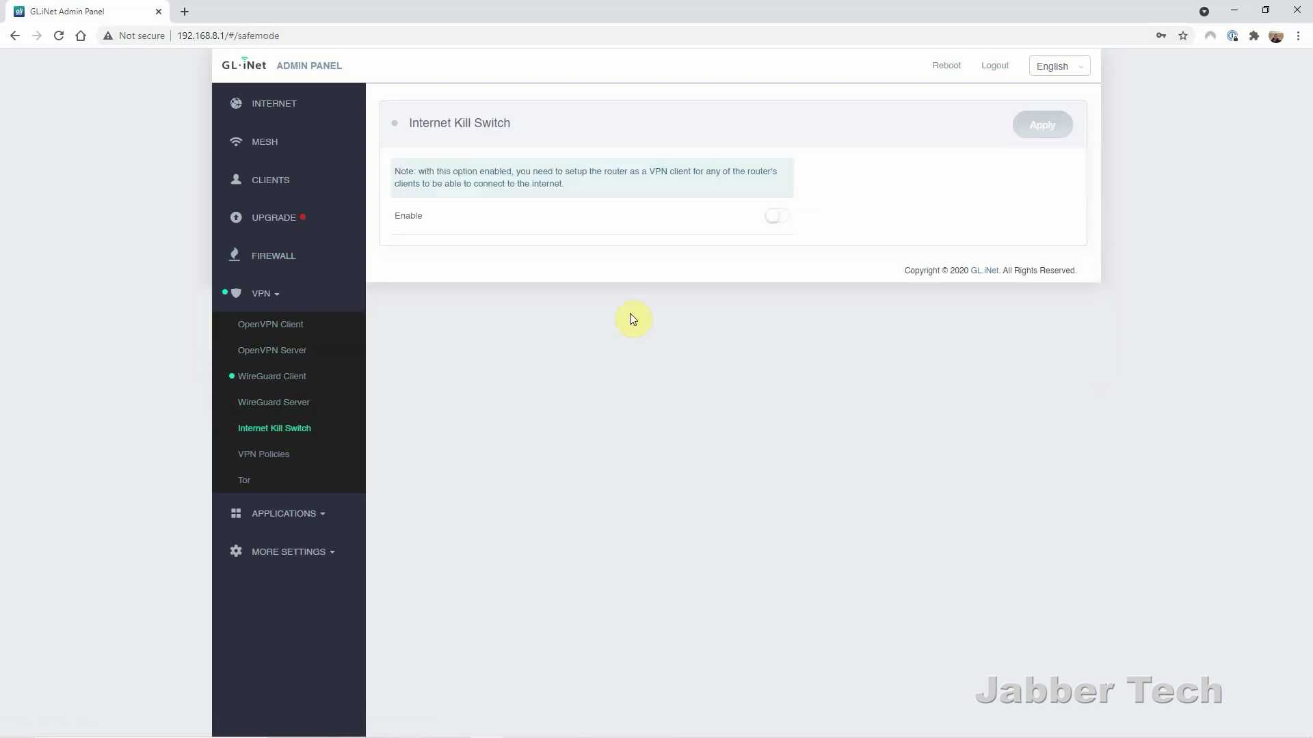
click(780, 217)
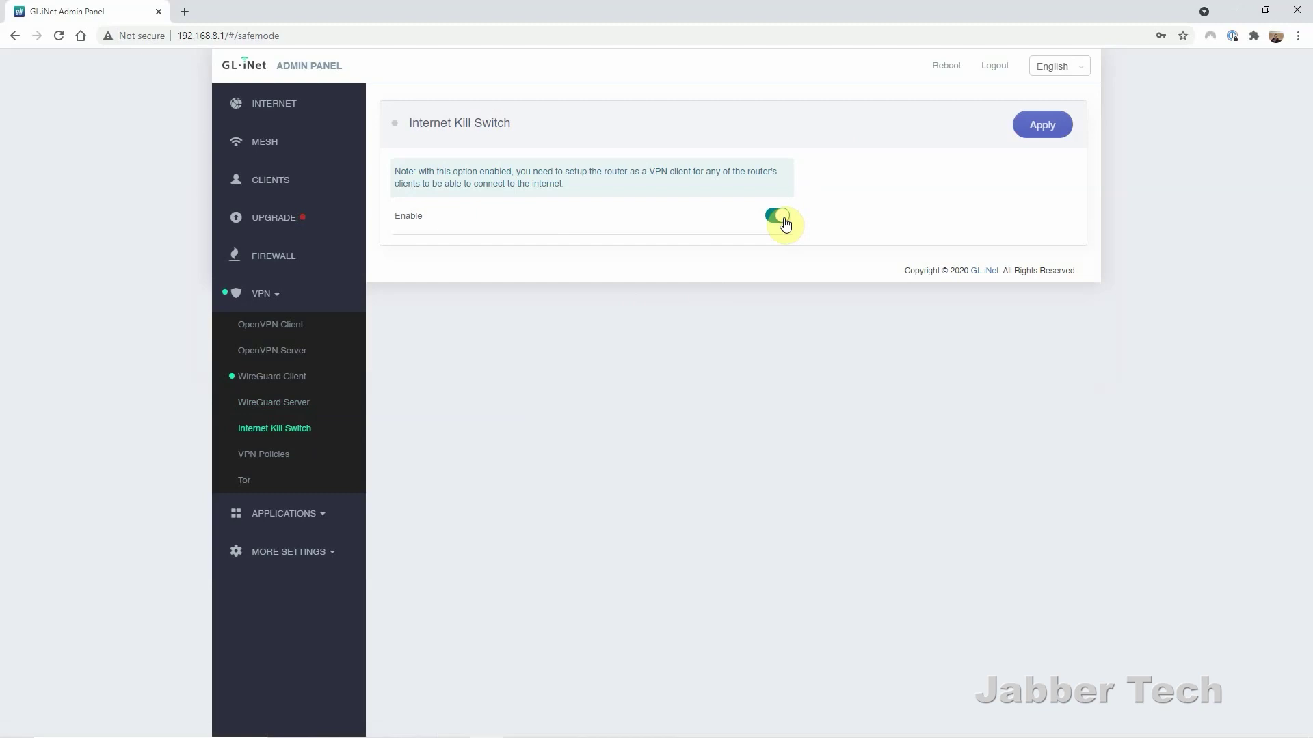
Examine the VPN Policies page and the policy types it offers, leaving MAC Address selected.
click(280, 456)
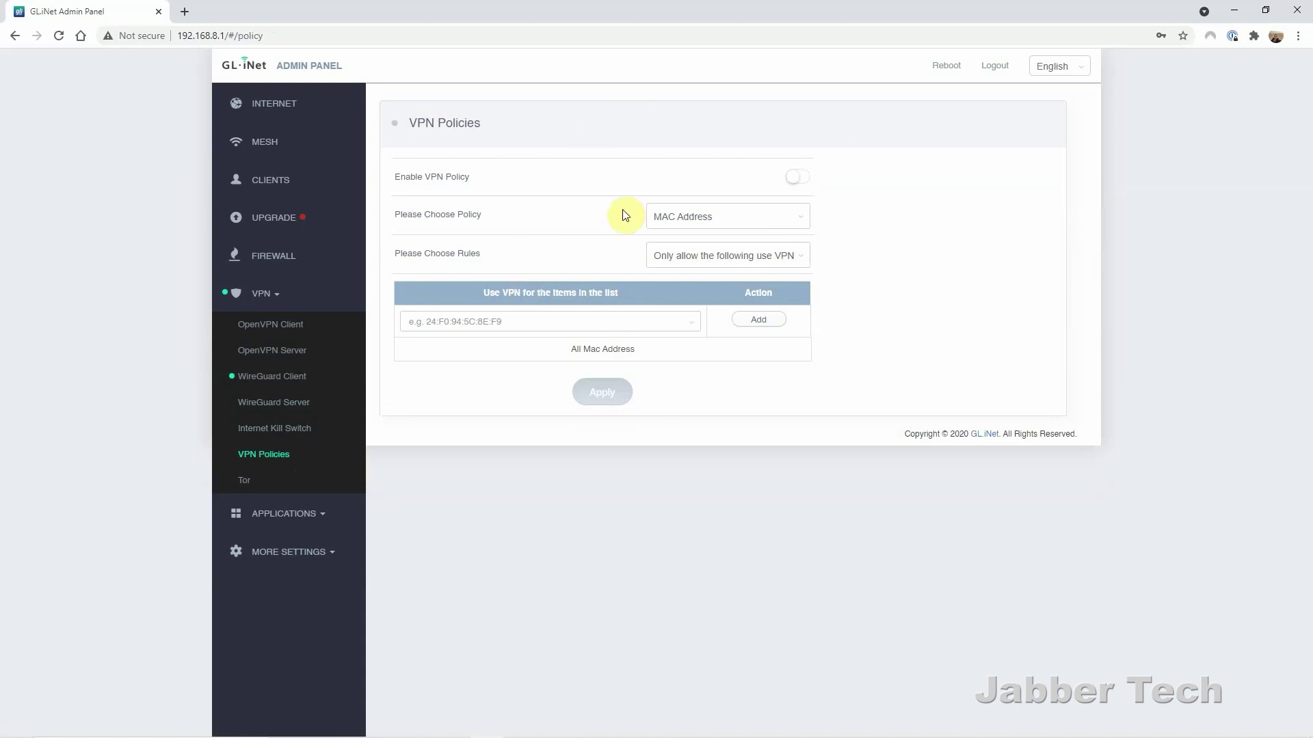
click(716, 226)
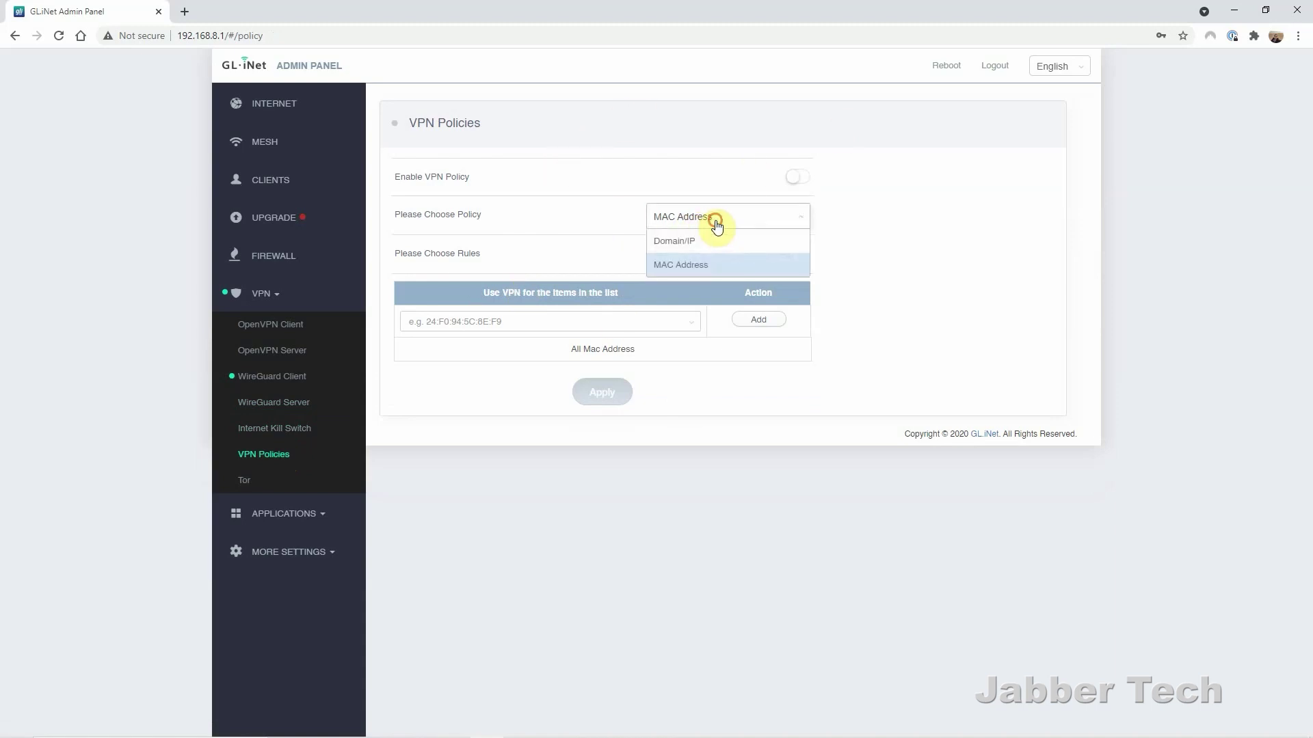
click(717, 226)
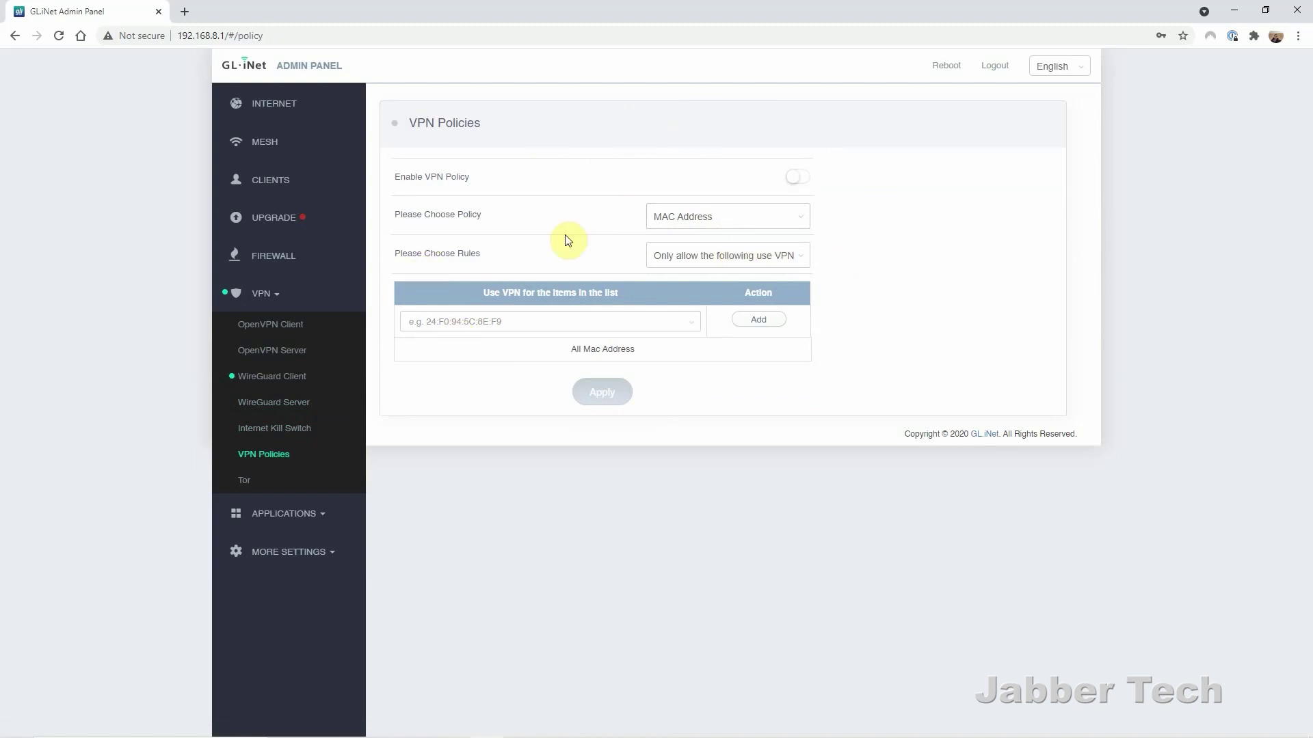
Browse the exit node countries available for Tor, keeping the country set to Random.
click(258, 486)
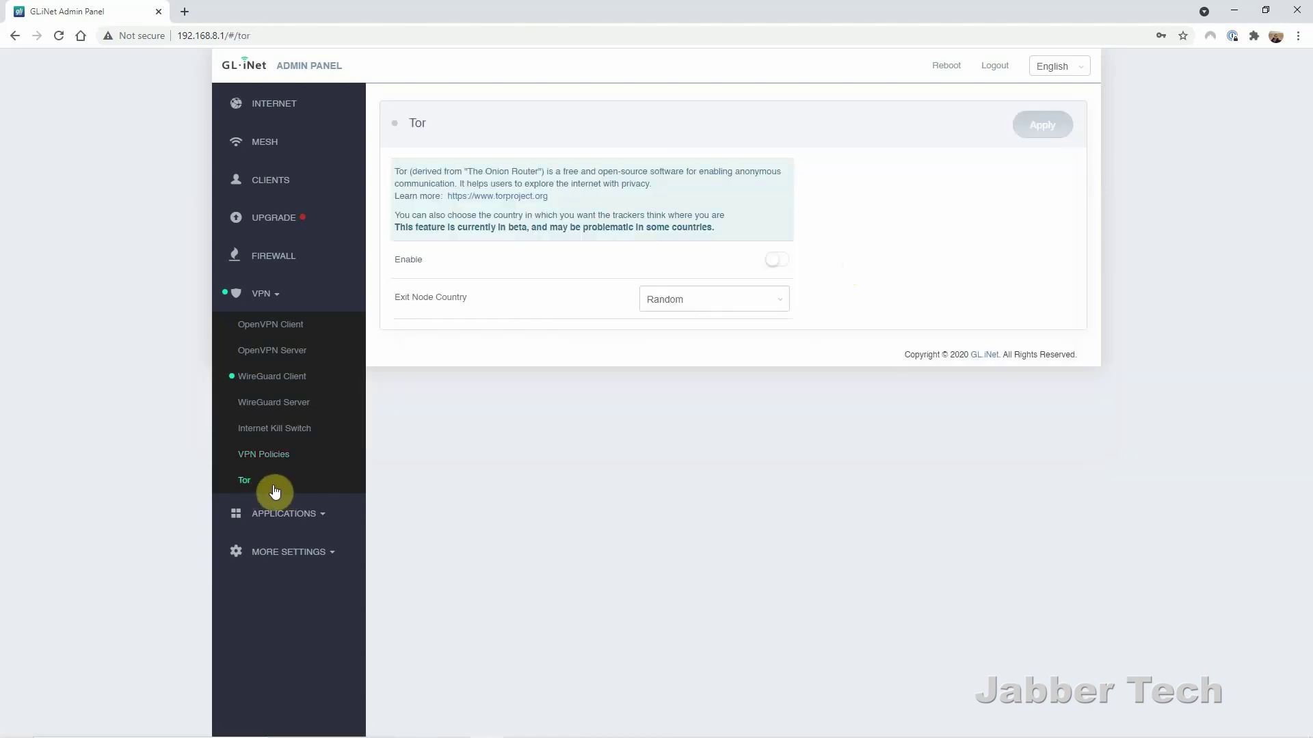
click(706, 311)
drag(788, 318, 778, 504)
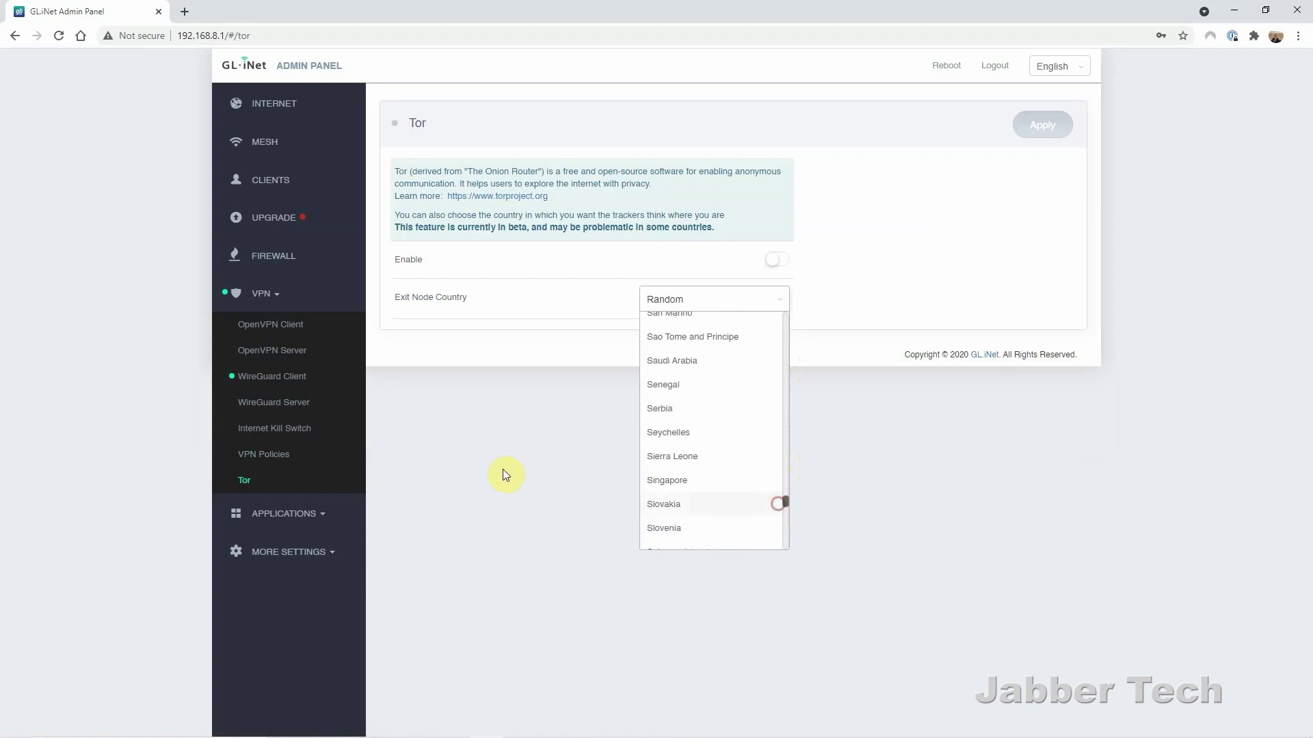
click(487, 463)
Review the router's Plug-ins, File Sharing and AdGuardHome application pages.
click(311, 514)
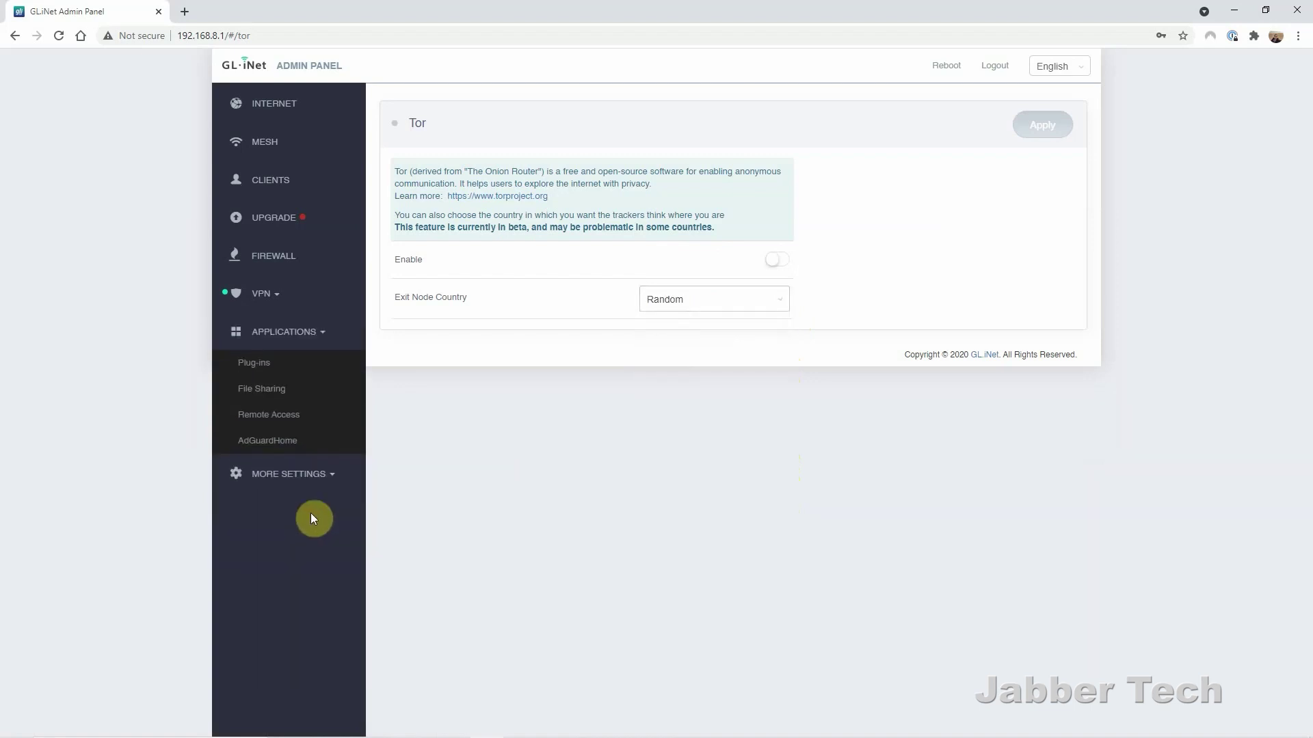
click(277, 367)
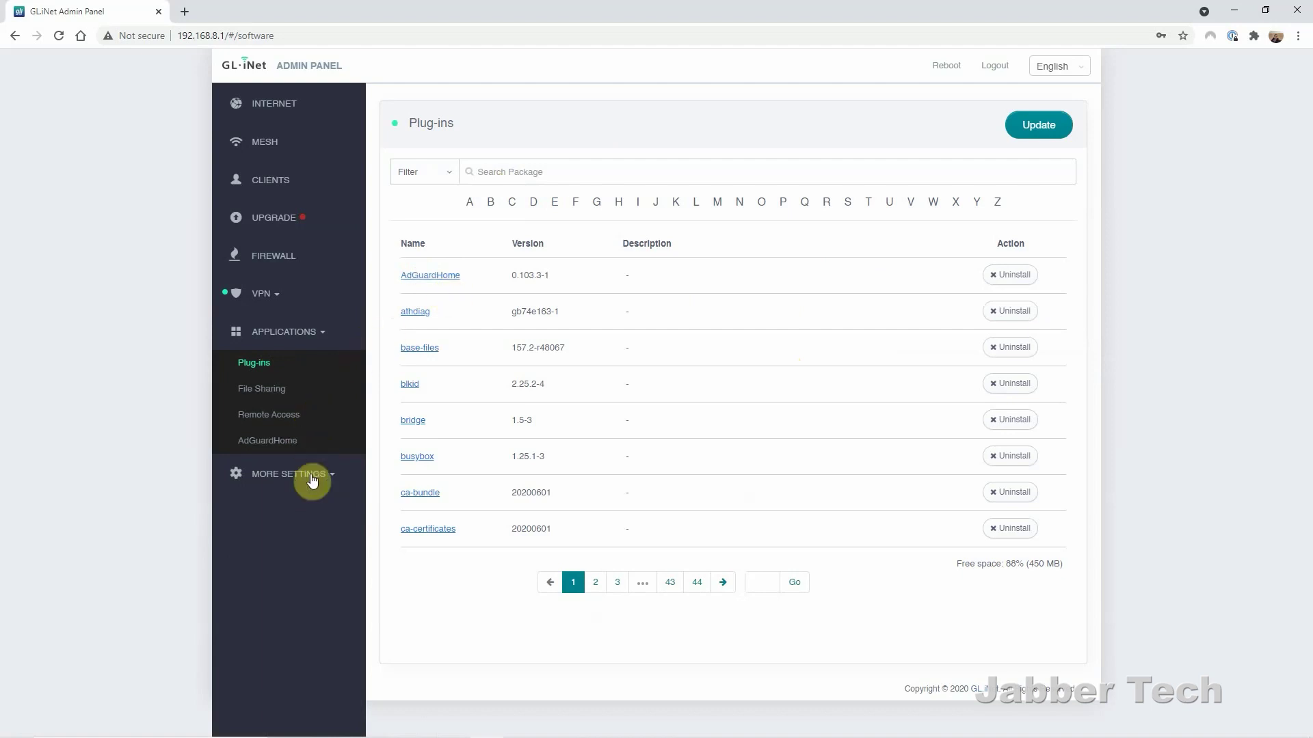
click(283, 391)
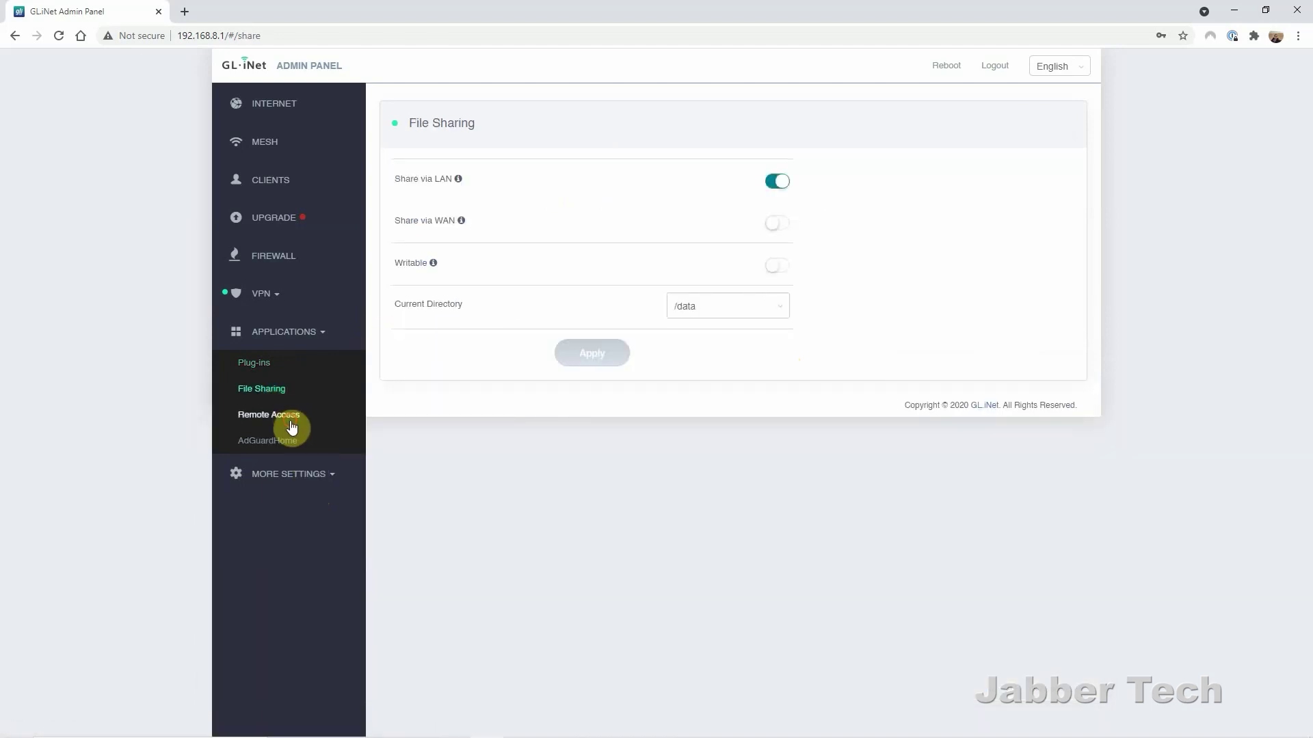
click(287, 440)
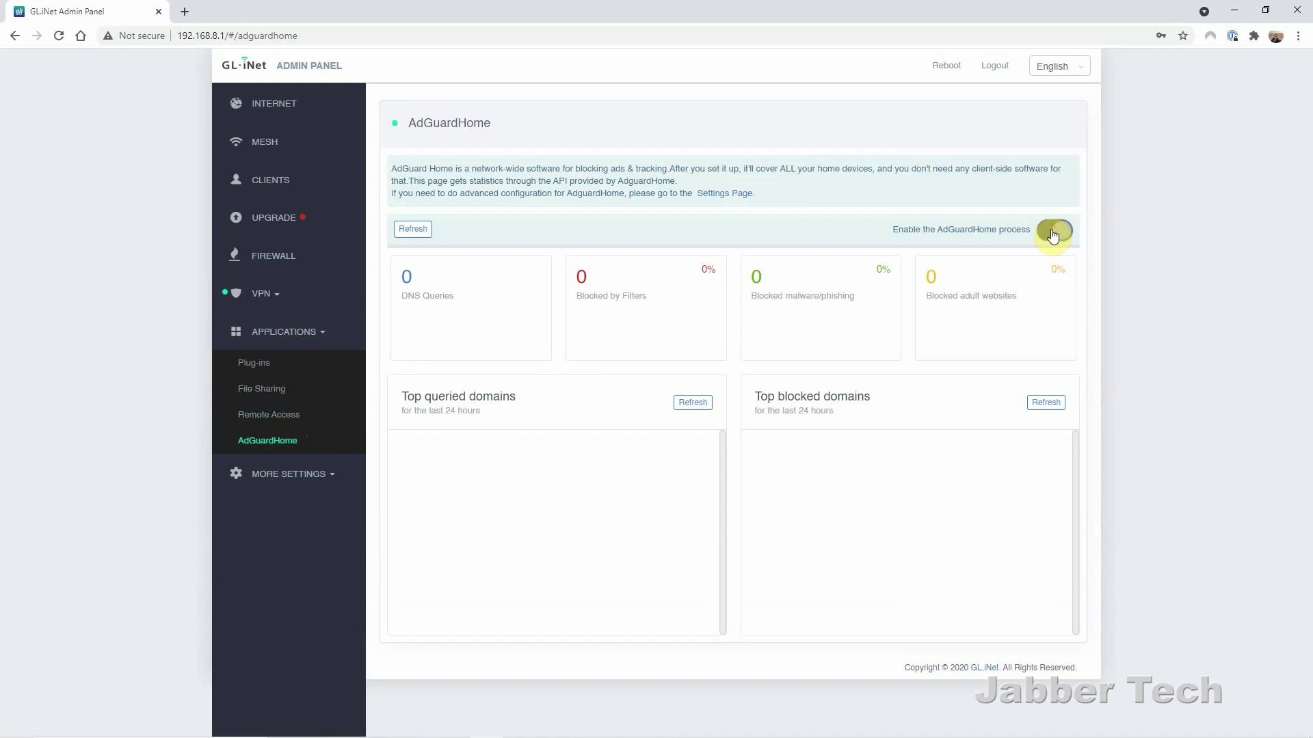
Enable the AdGuardHome process and open its advanced configuration page.
click(1053, 232)
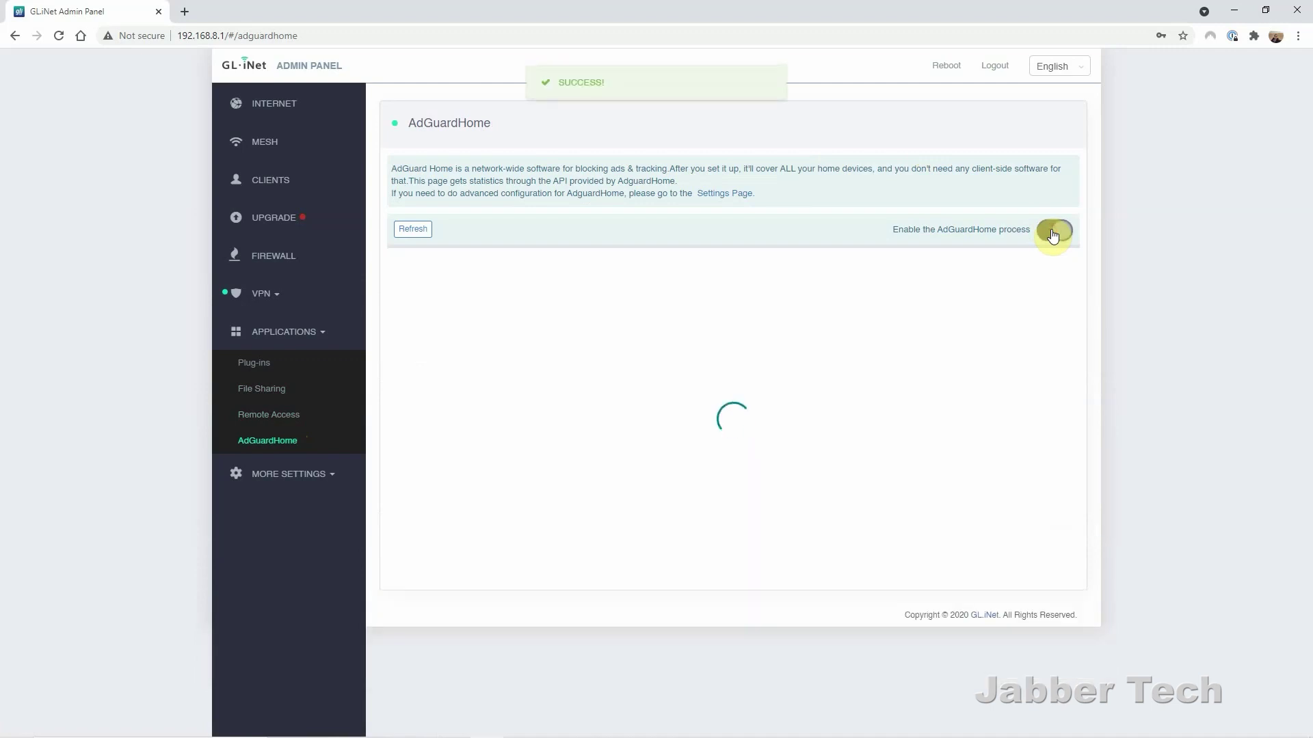
click(724, 193)
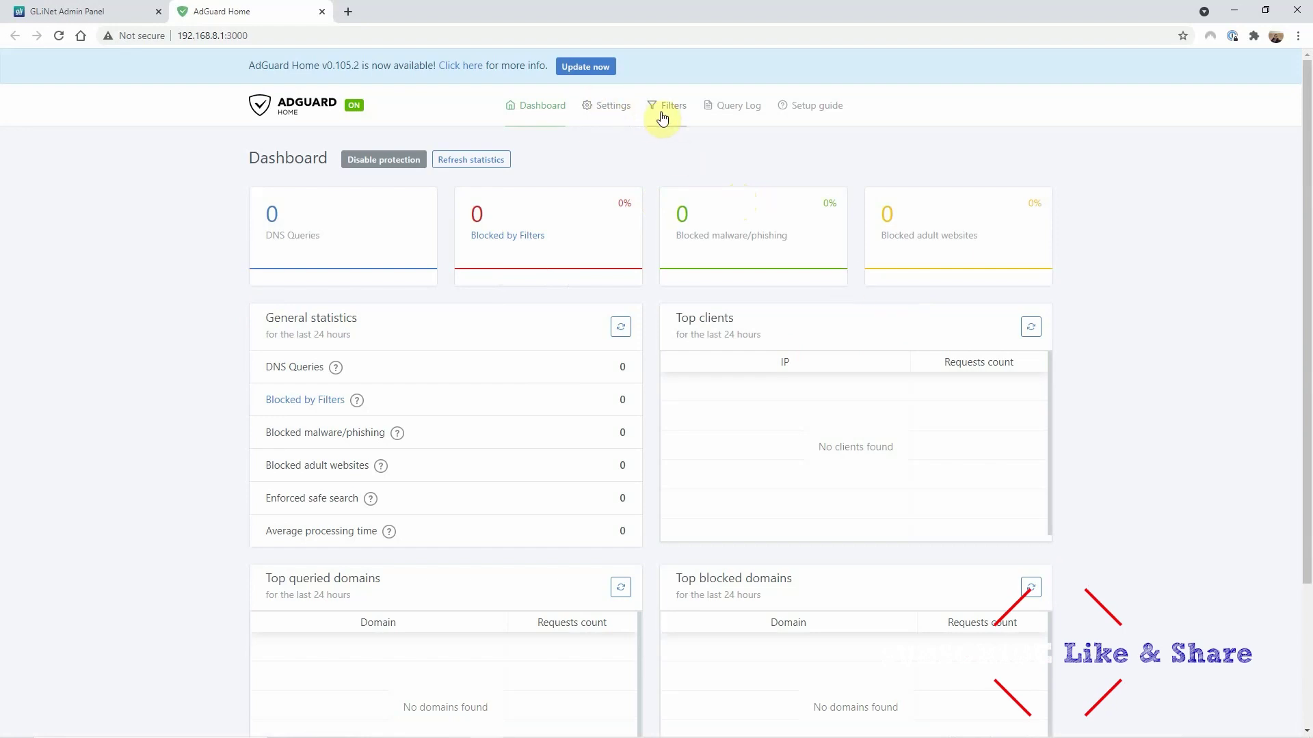
Browse the ready-made lists offered for a new DNS blocklist, cancel without adding any, and return to the AdGuard Home dashboard.
mouse_move(662, 117)
click(691, 150)
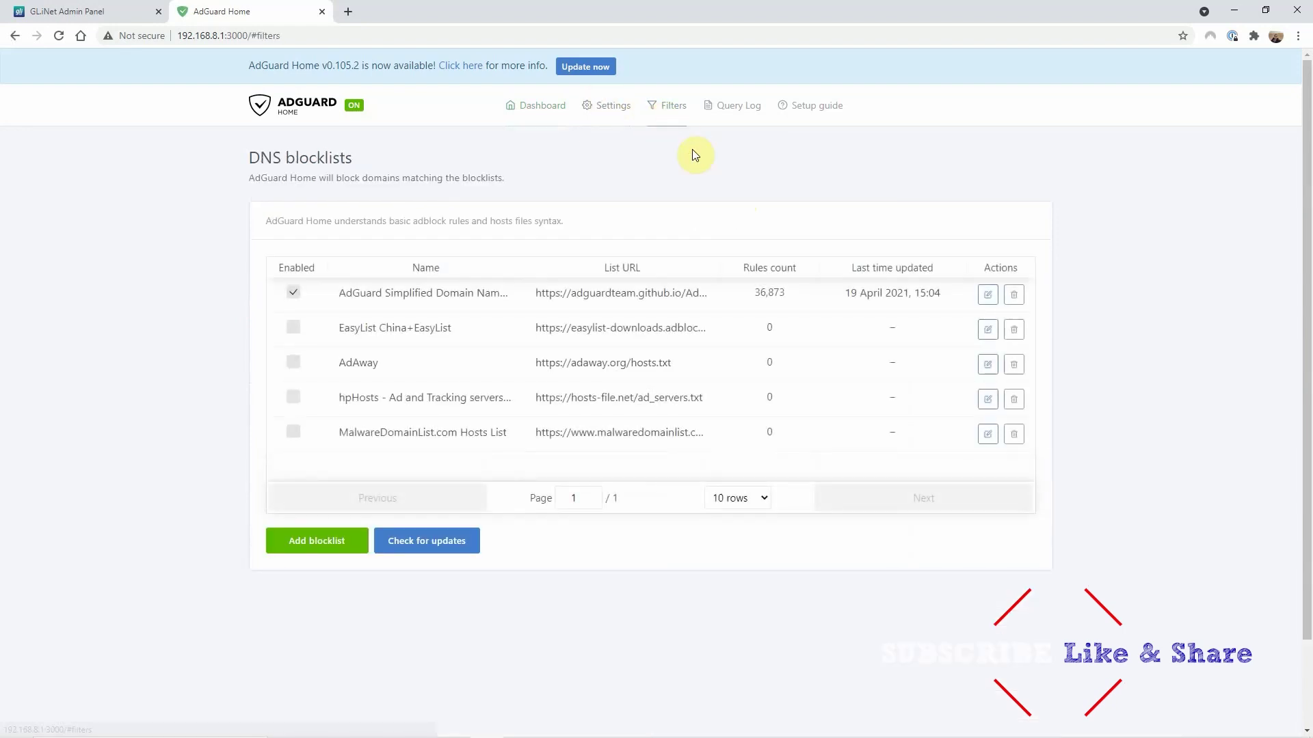
click(322, 547)
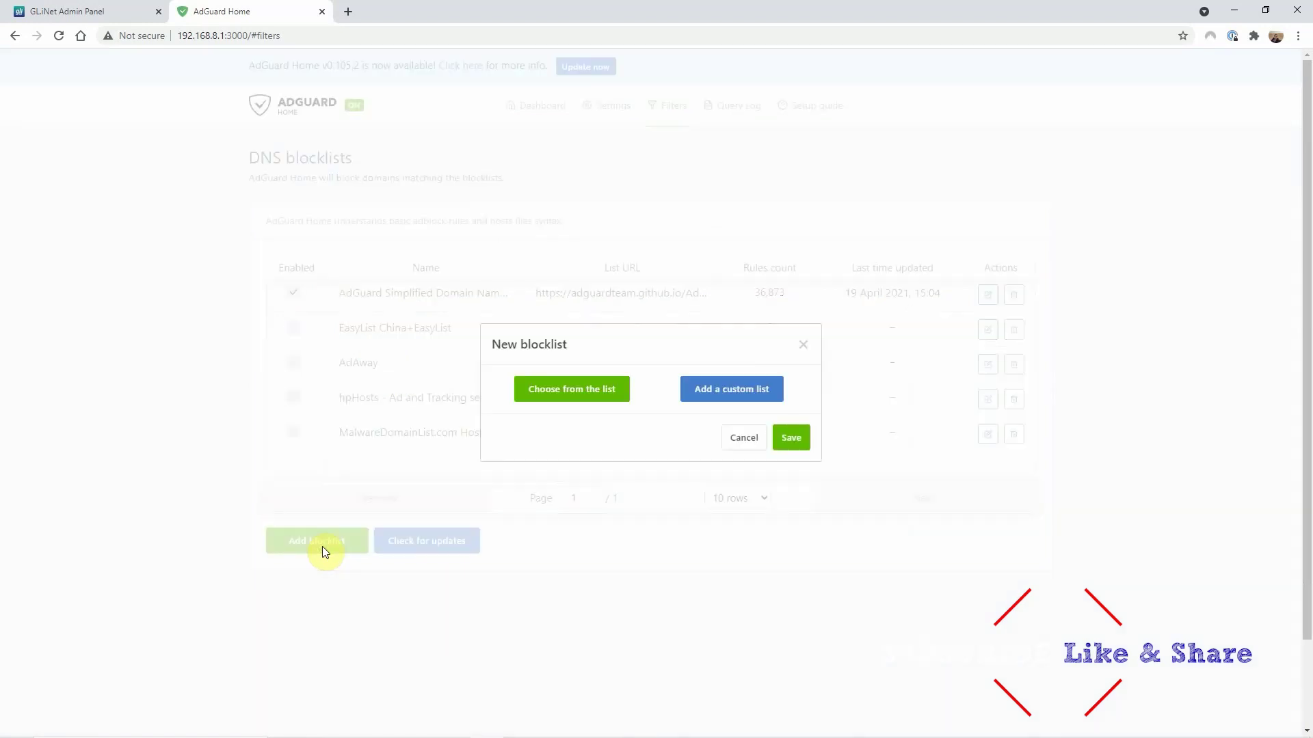
click(551, 387)
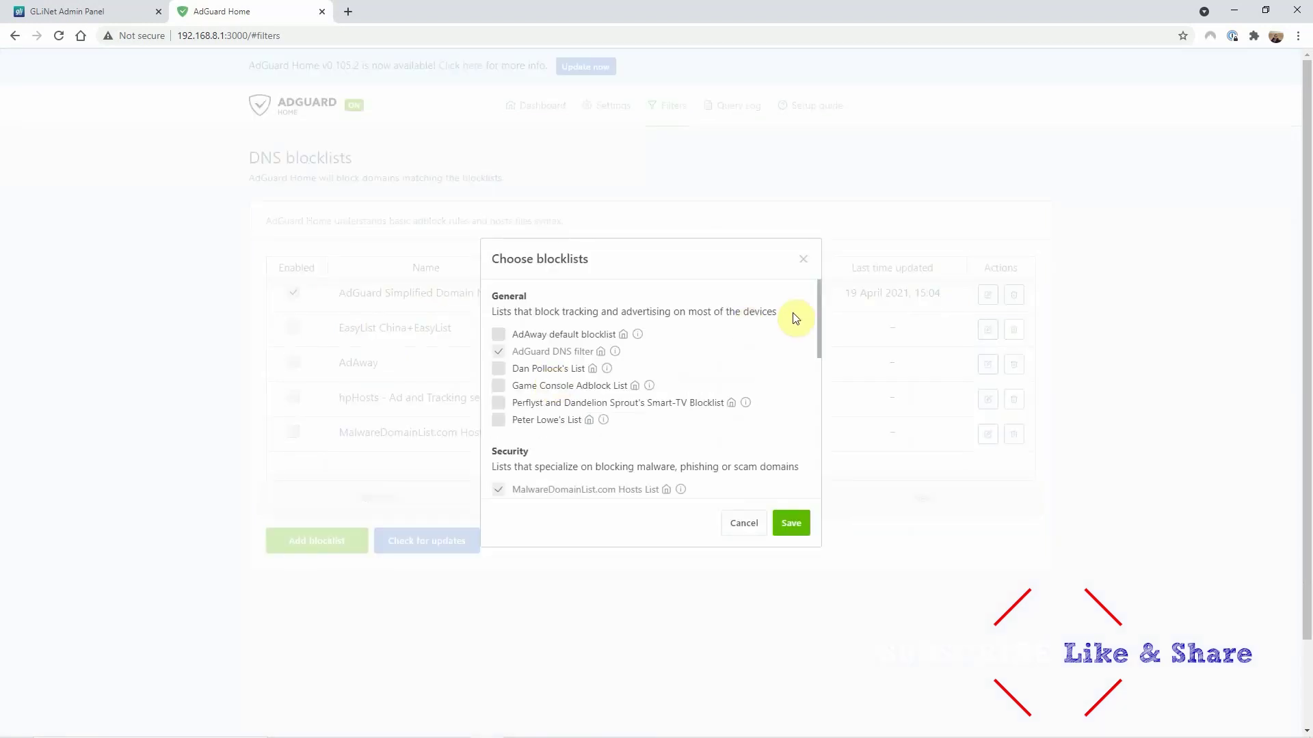
drag(818, 311, 811, 463)
scroll(786, 427, up, 10)
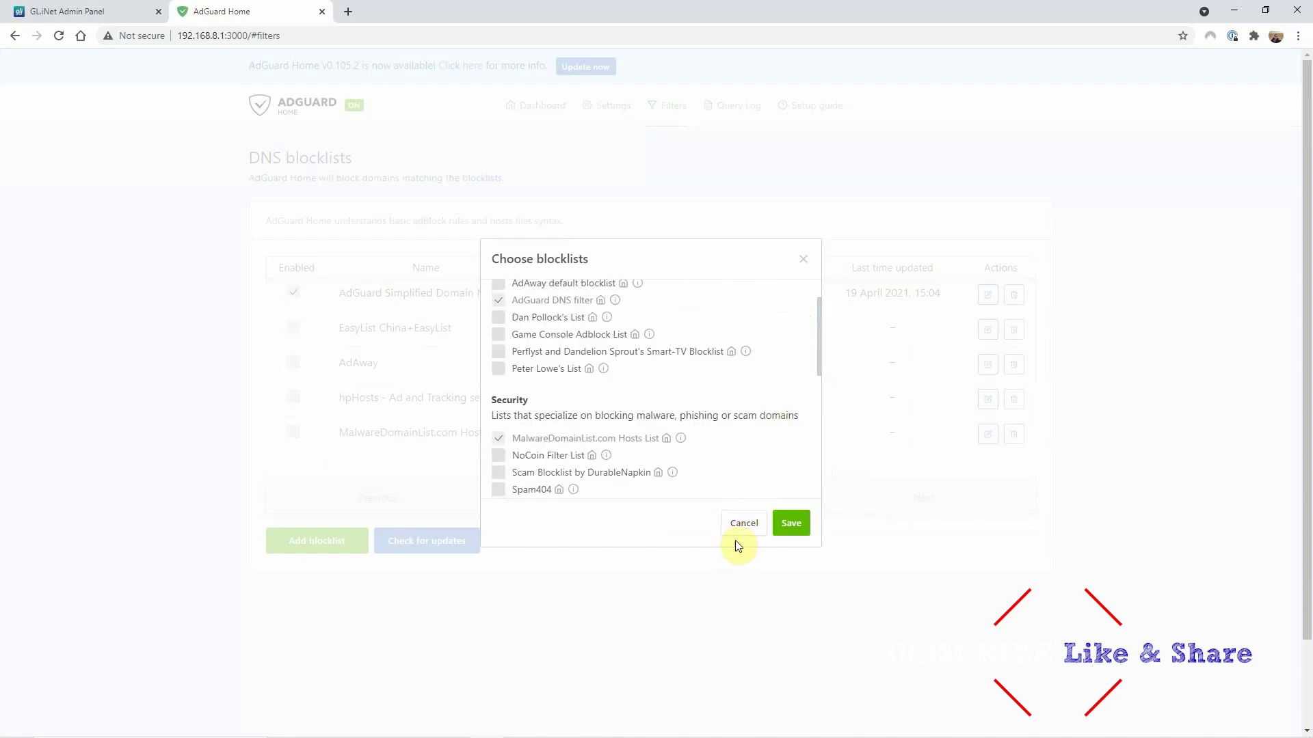
click(748, 524)
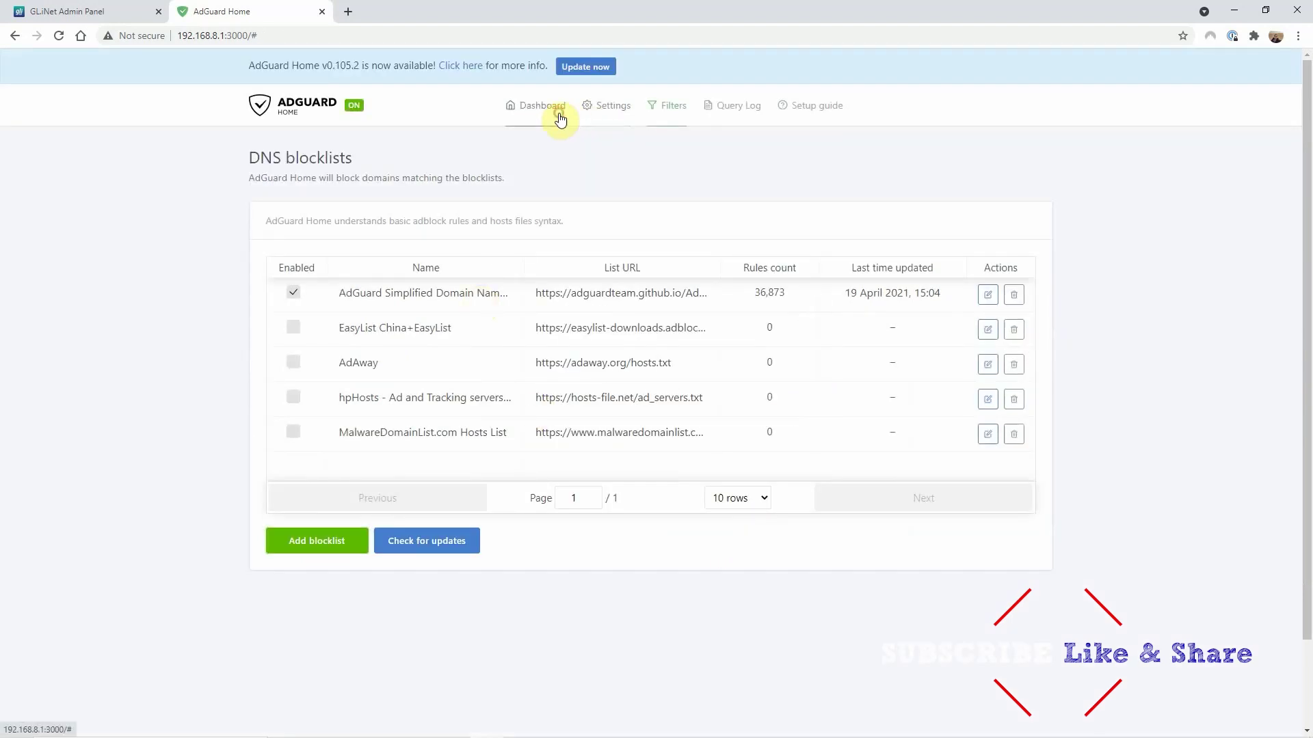
click(547, 110)
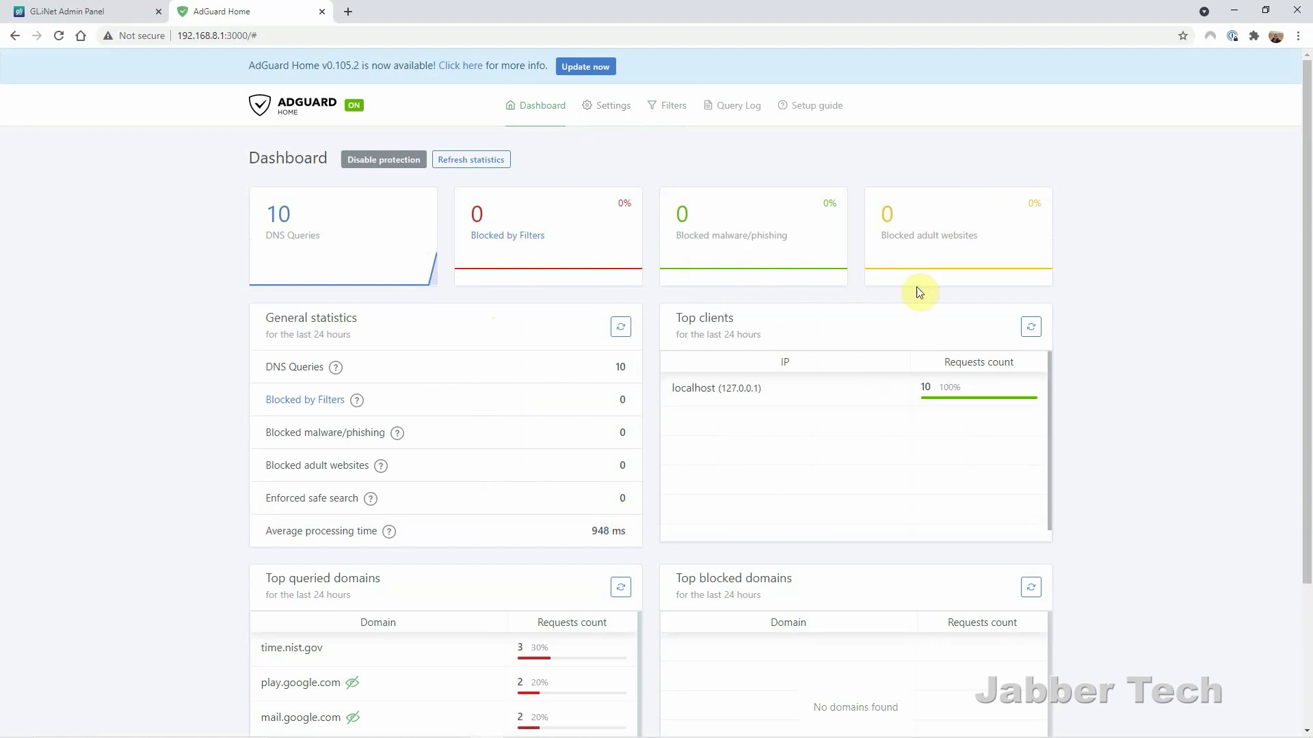
Review the router's LAN IP and Guest IP address settings in the GL.iNet admin panel.
click(288, 370)
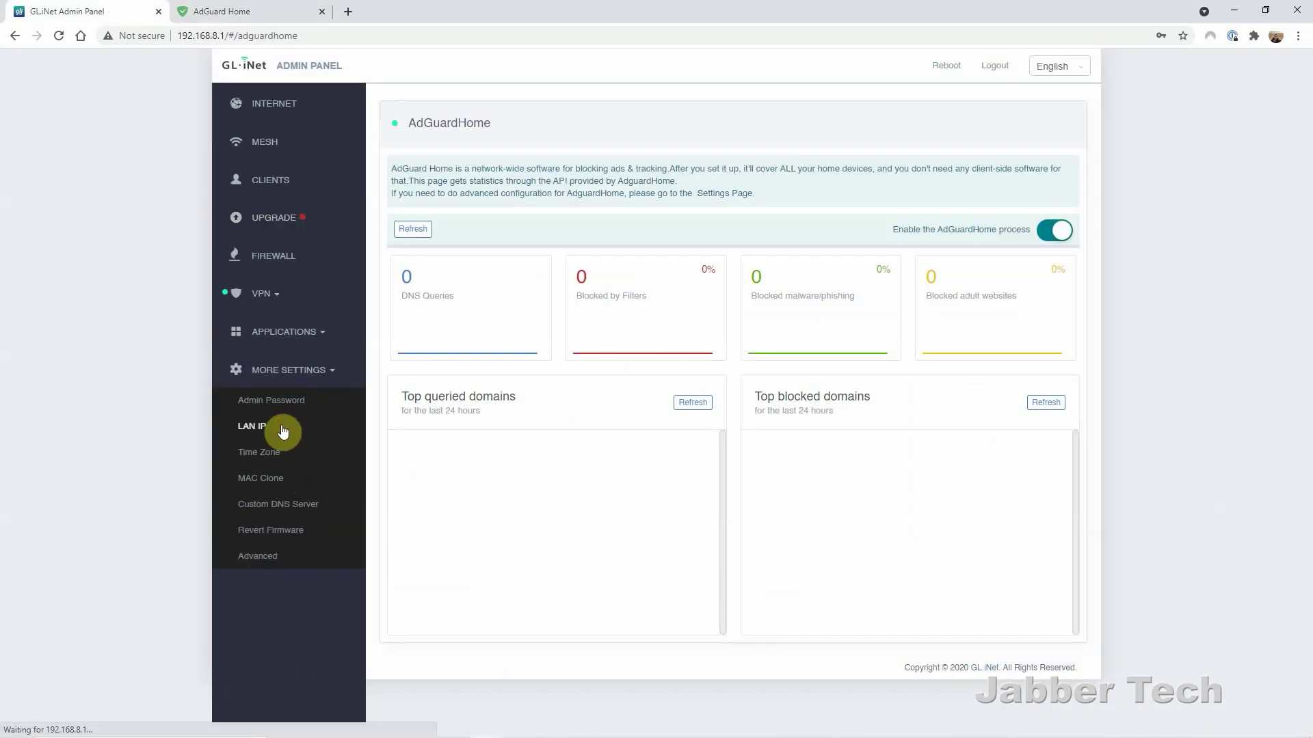
click(250, 425)
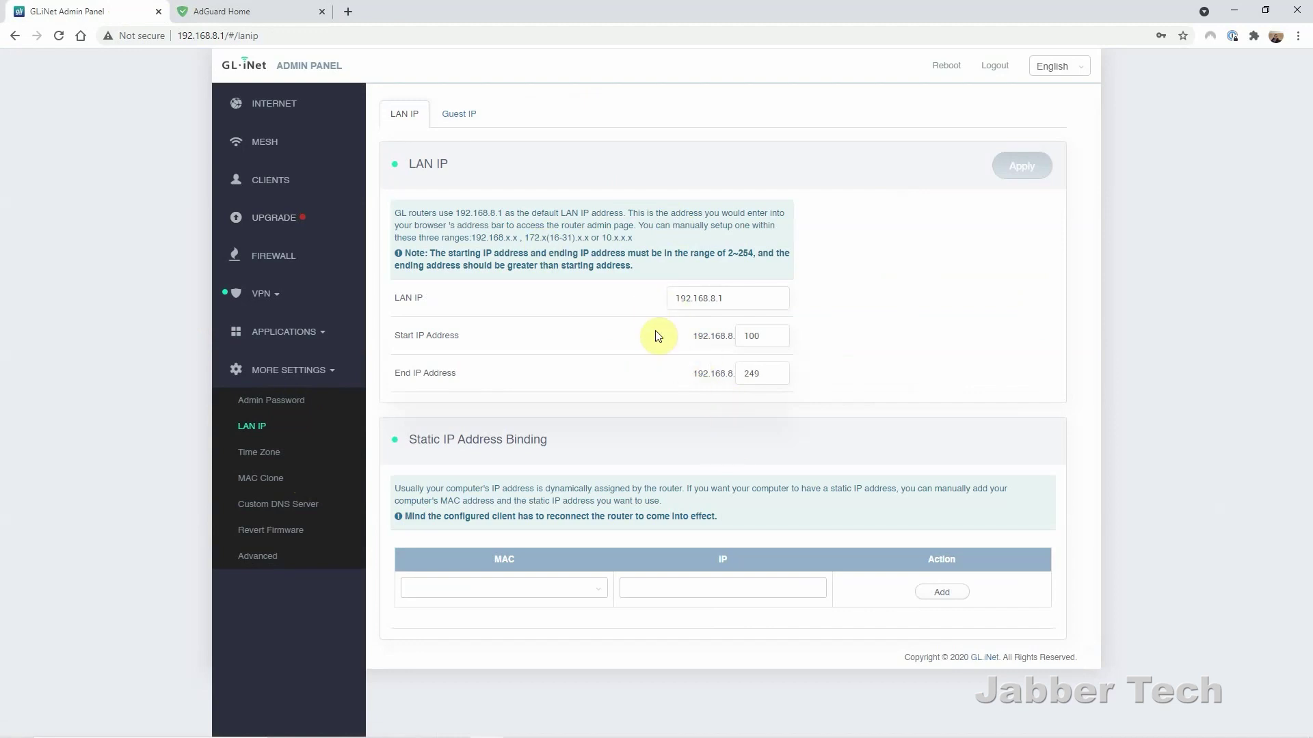
click(468, 117)
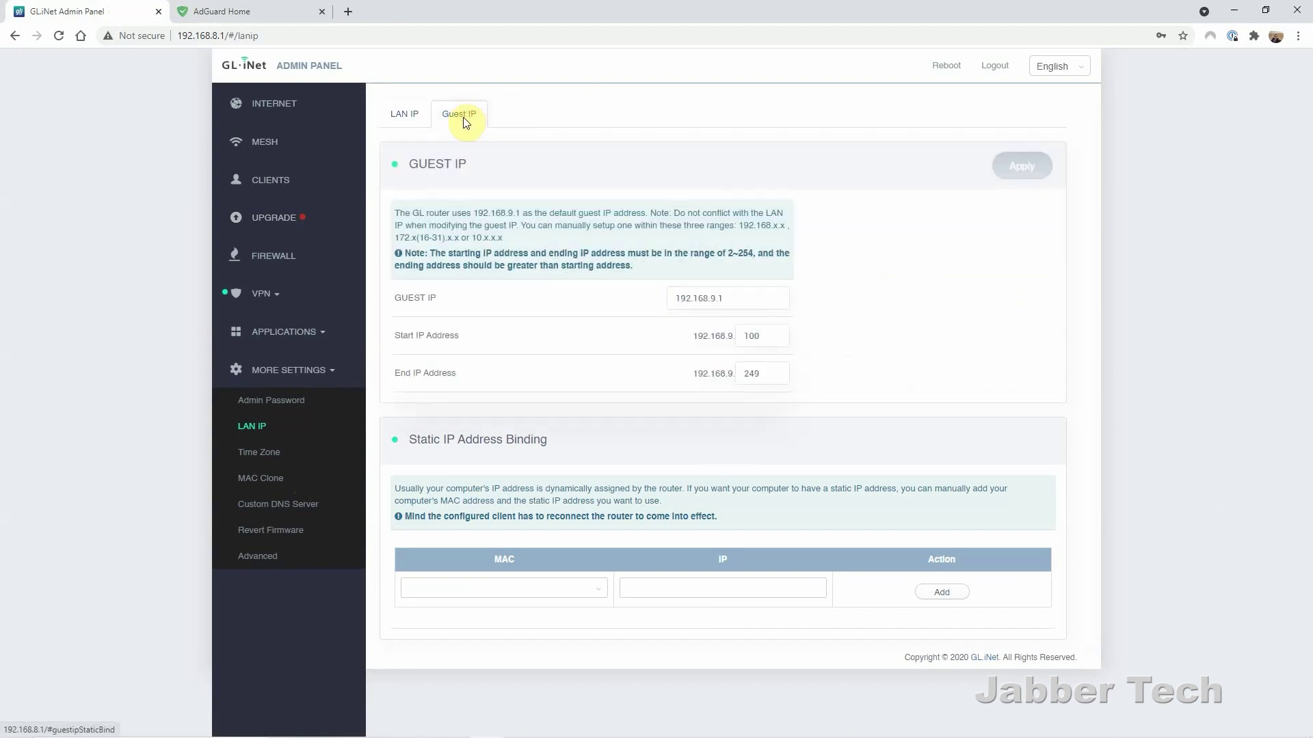
click(413, 120)
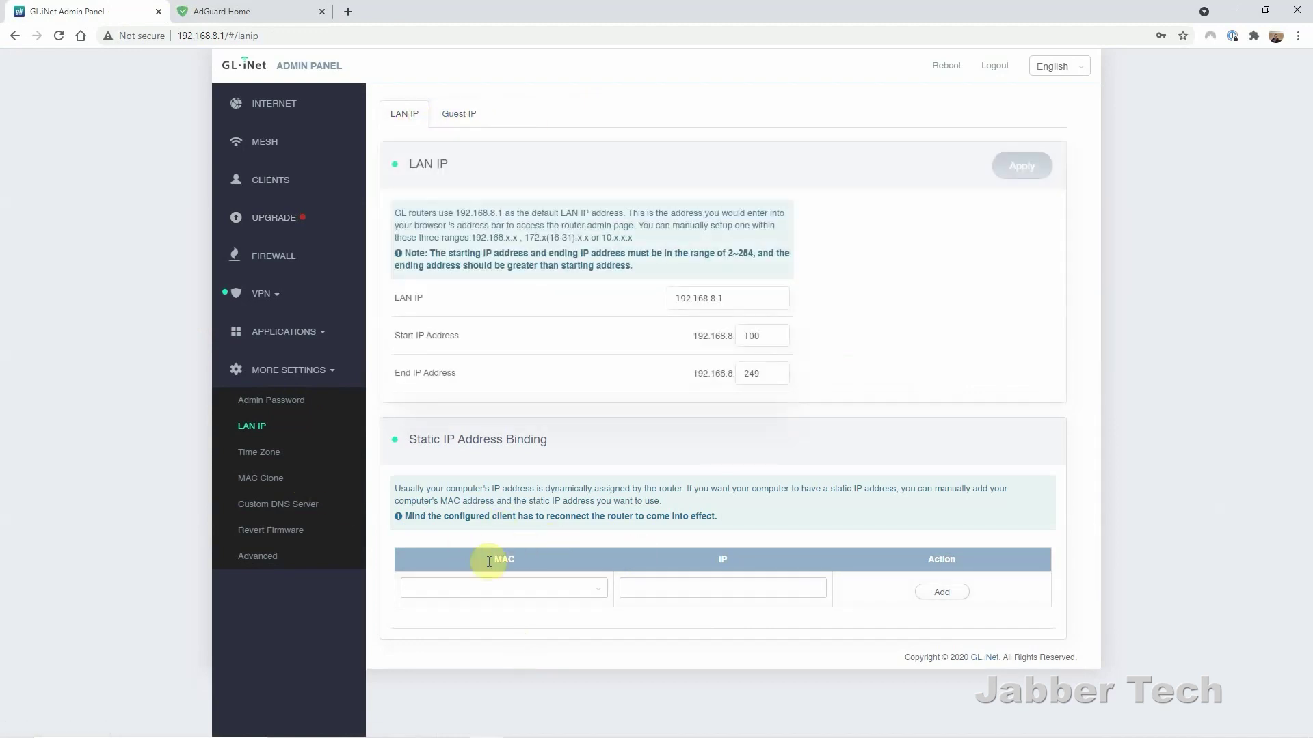
Review the router's MAC Clone, Custom DNS Server and Revert Firmware pages.
click(299, 482)
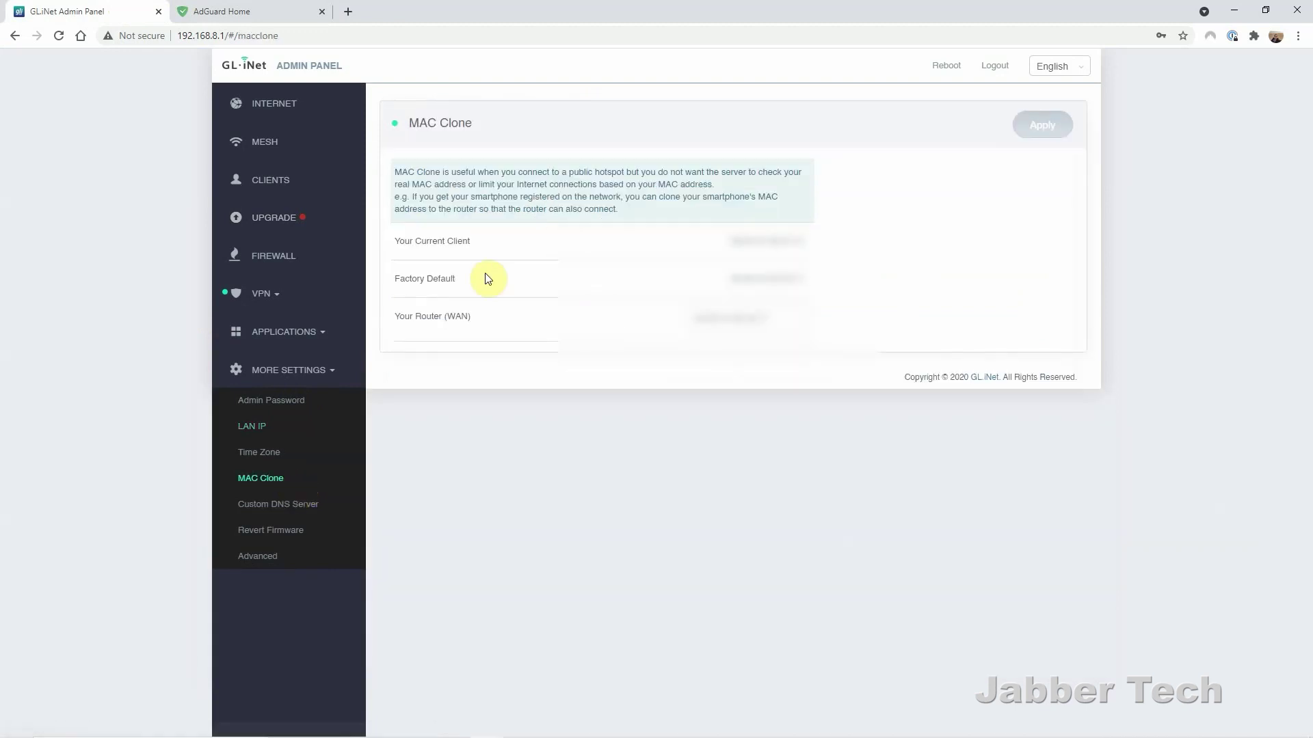
click(317, 509)
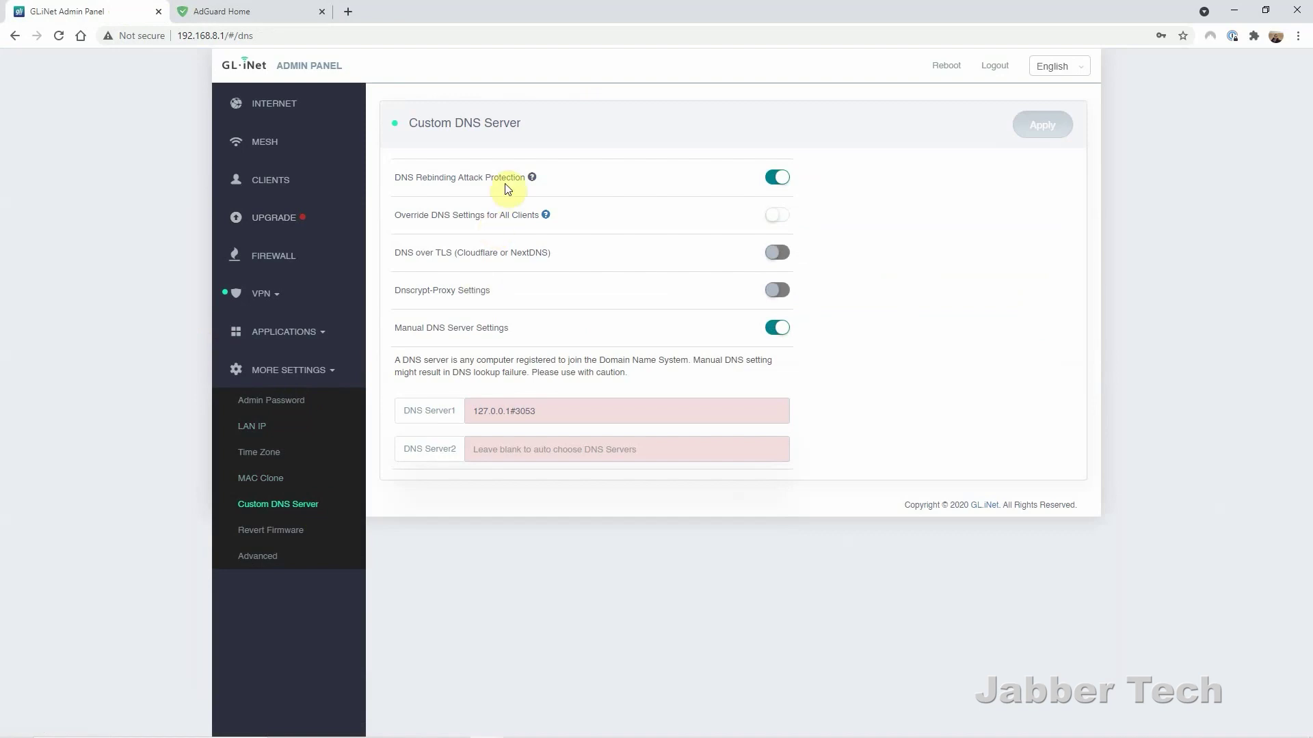
click(292, 539)
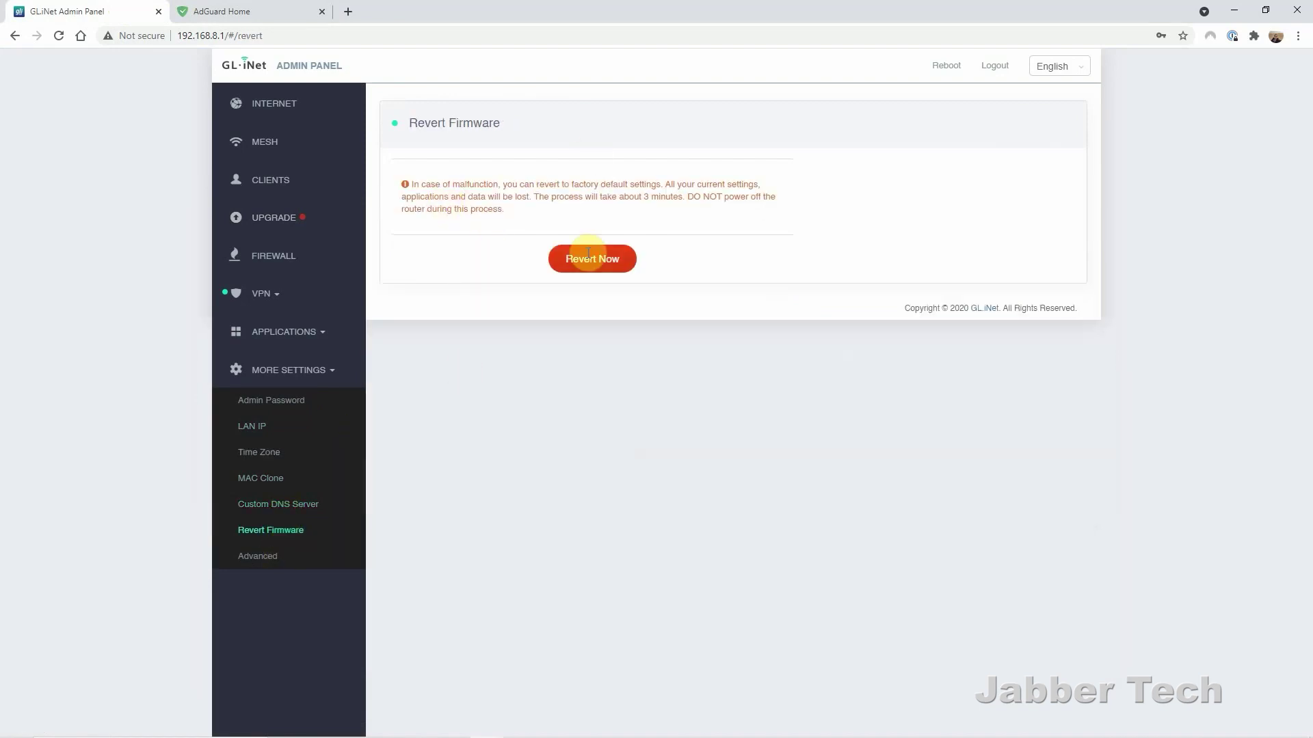